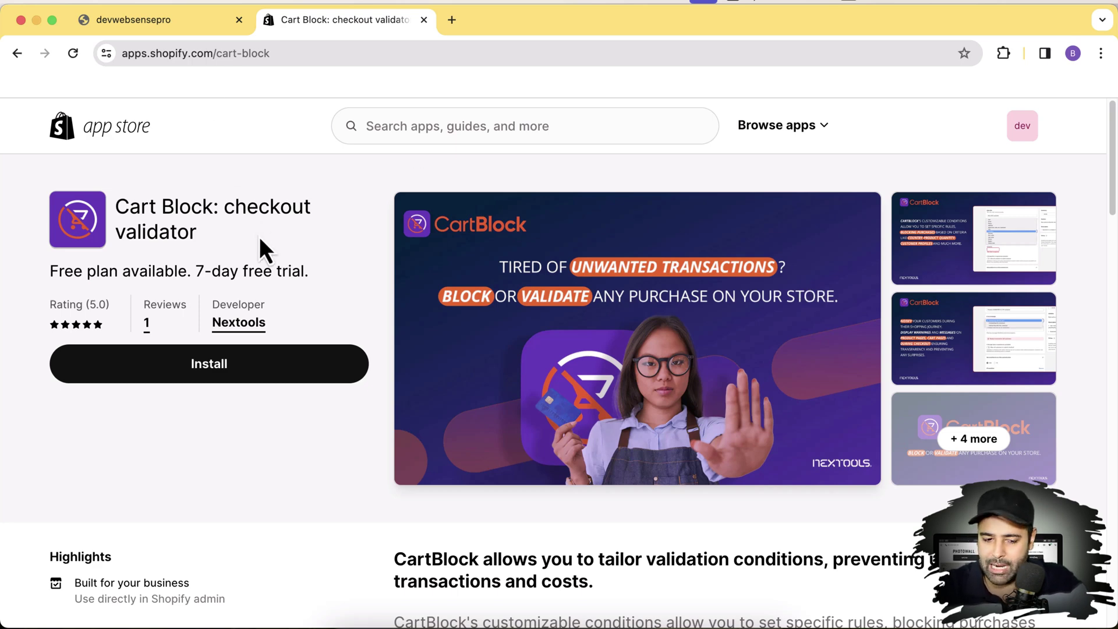
scroll(265, 249, down, 2)
scroll(265, 249, up, 2)
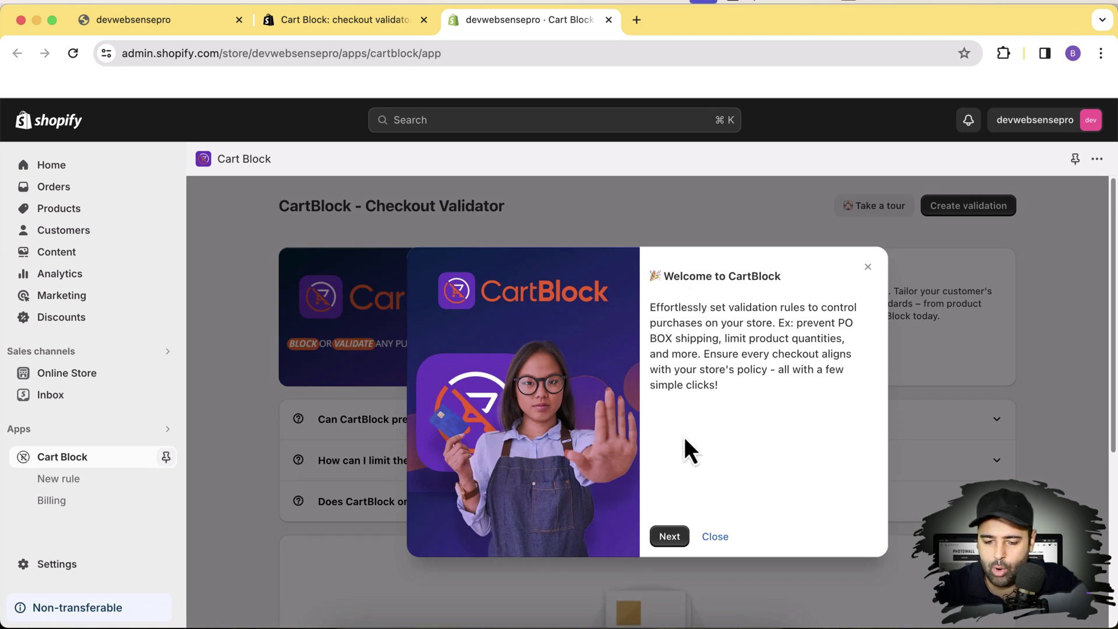
- Dismiss the Cart Block welcome tour and return to the app home page
click(669, 536)
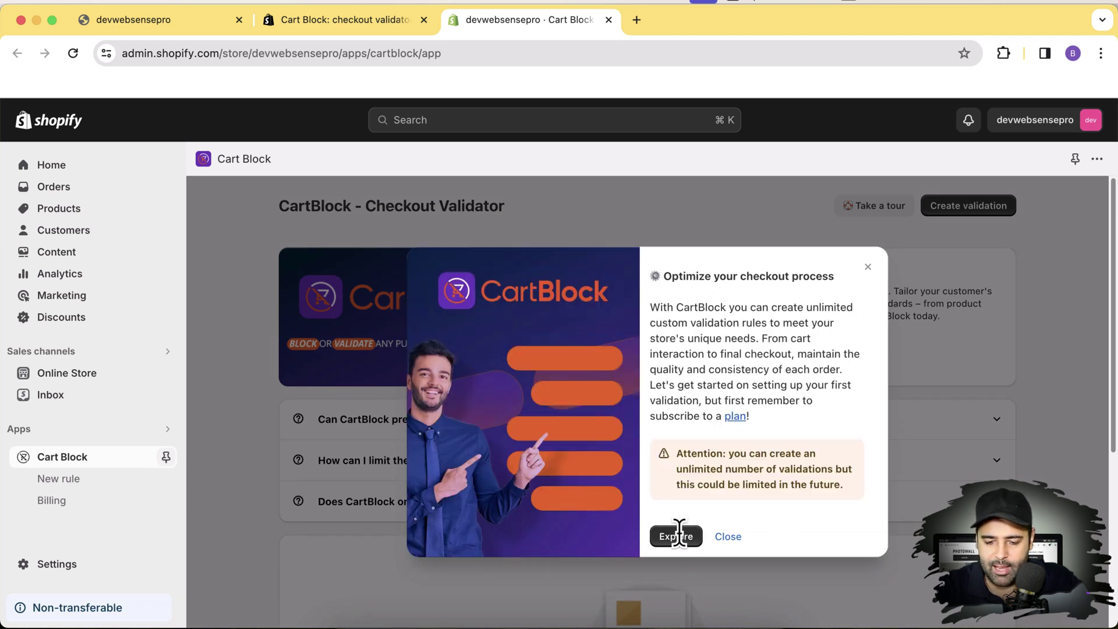
click(676, 536)
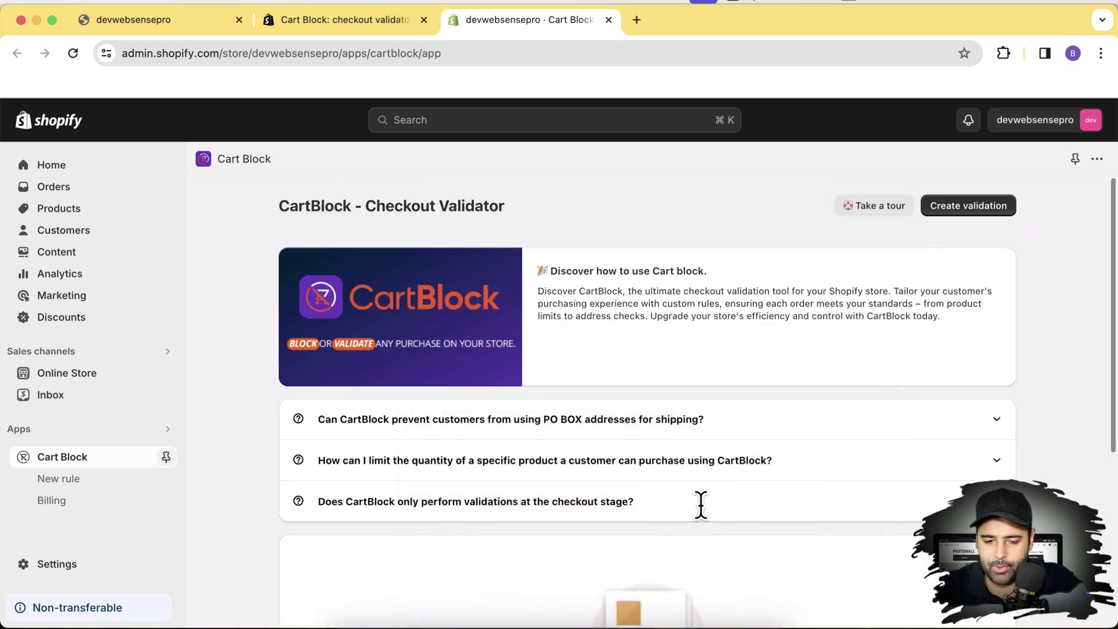
scroll(704, 499, down, 3)
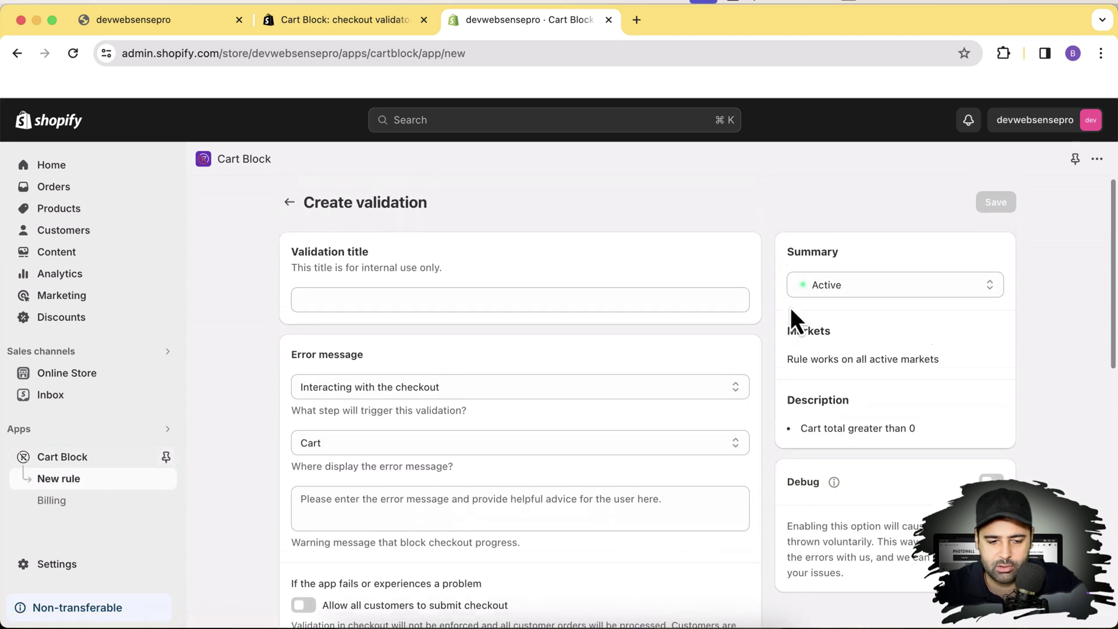
click(291, 207)
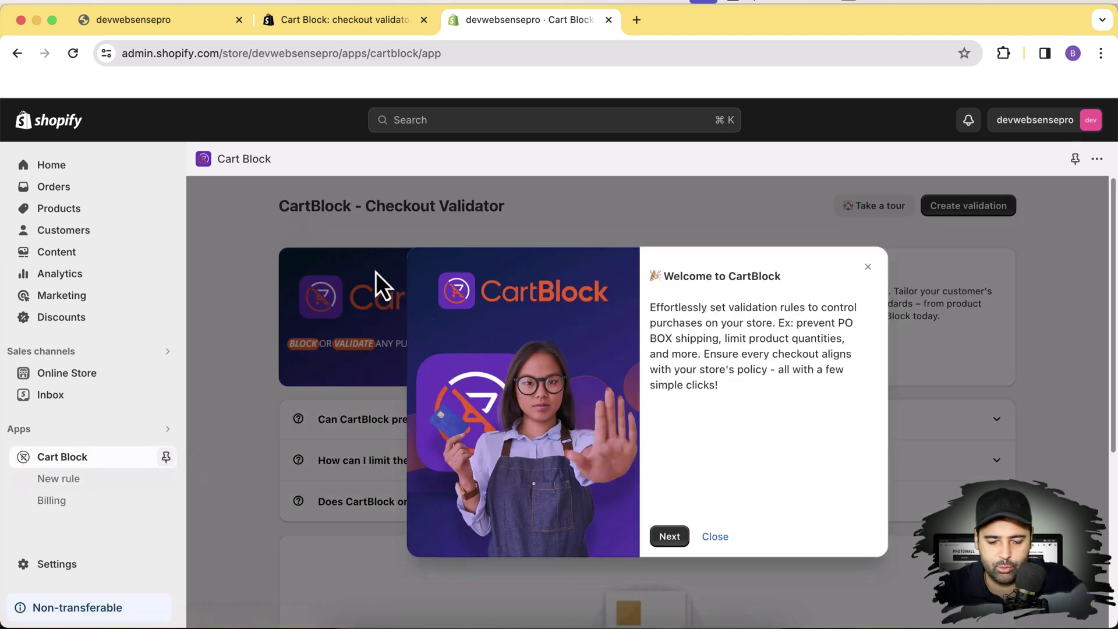
click(716, 536)
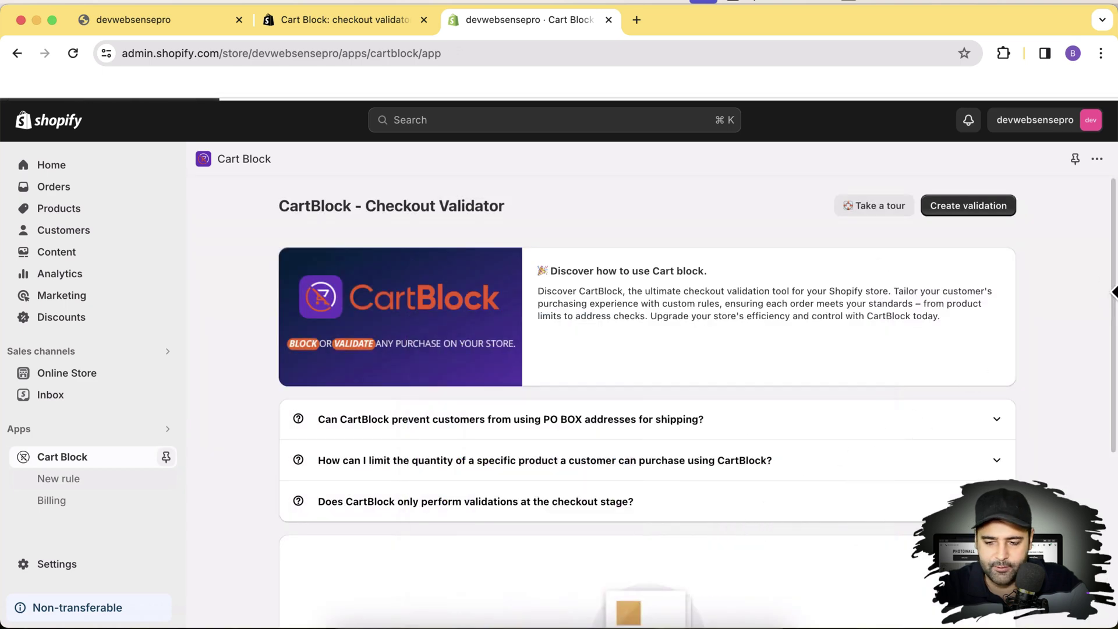
scroll(1114, 297, down, 5)
scroll(1114, 288, up, 5)
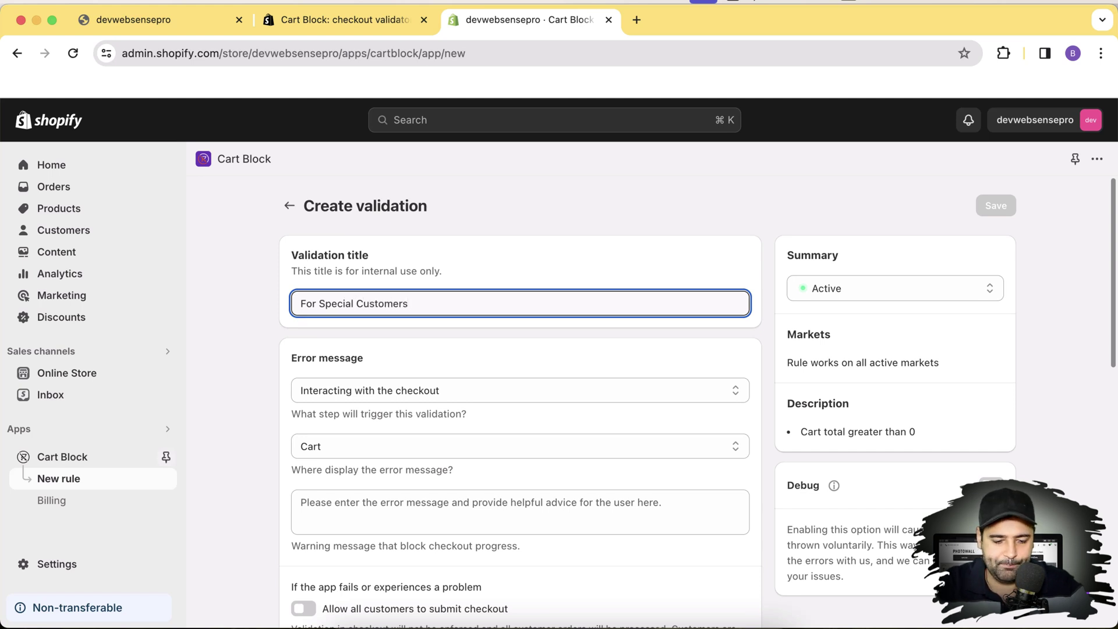
scroll(813, 249, down, 1)
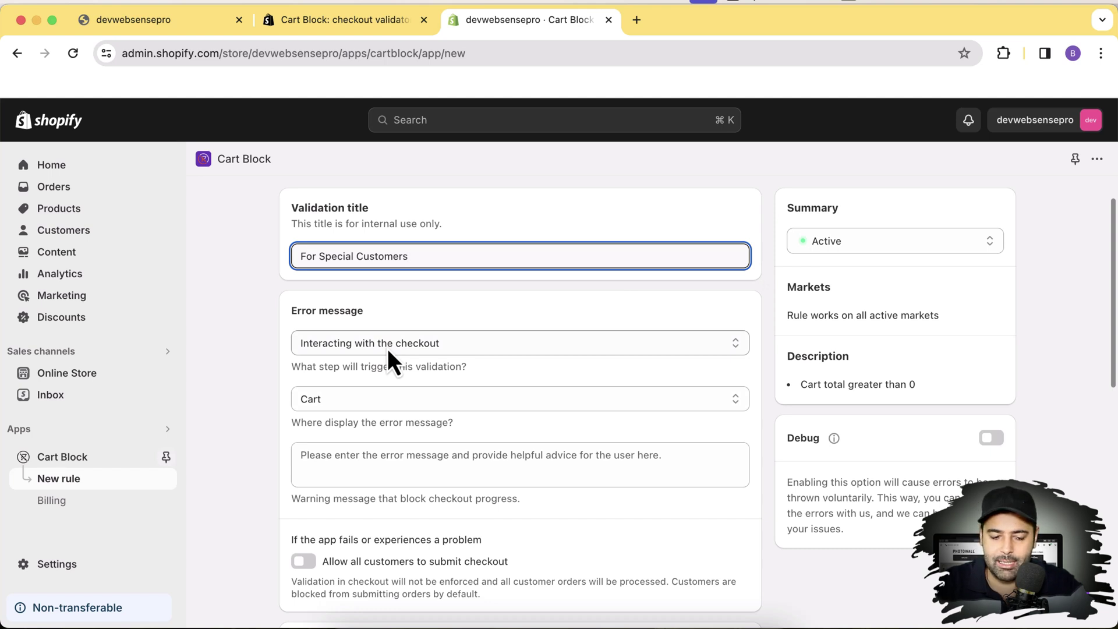
scroll(386, 348, down, 2)
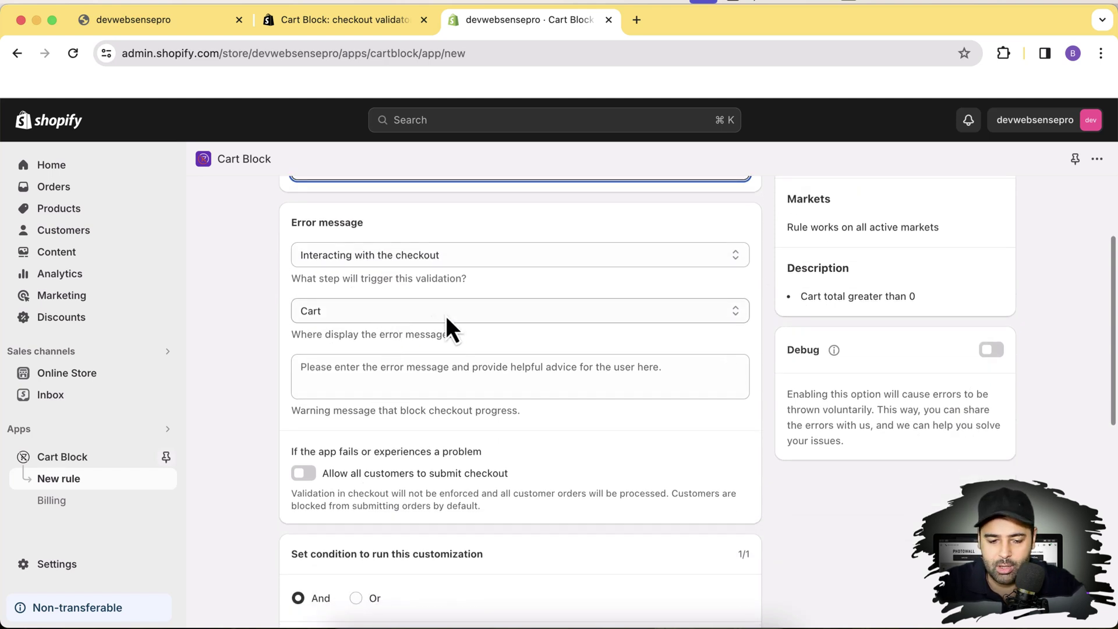
- Show the error at the Email field, reading 'This Product Is For Special Customers Only'
click(471, 311)
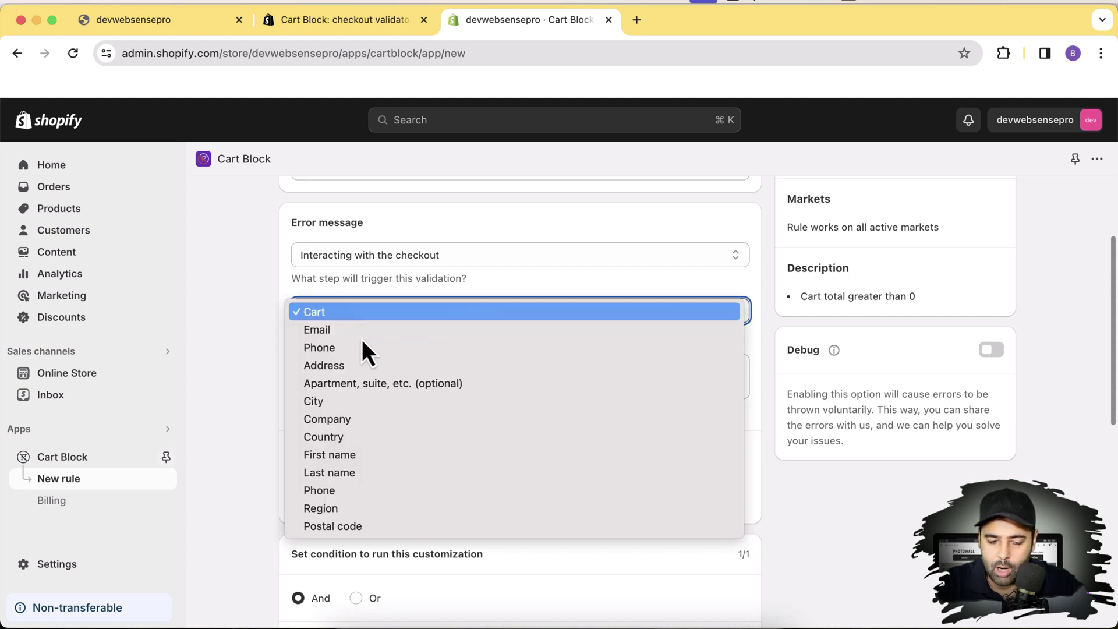
key(Down)
key(Down)
key(Down)
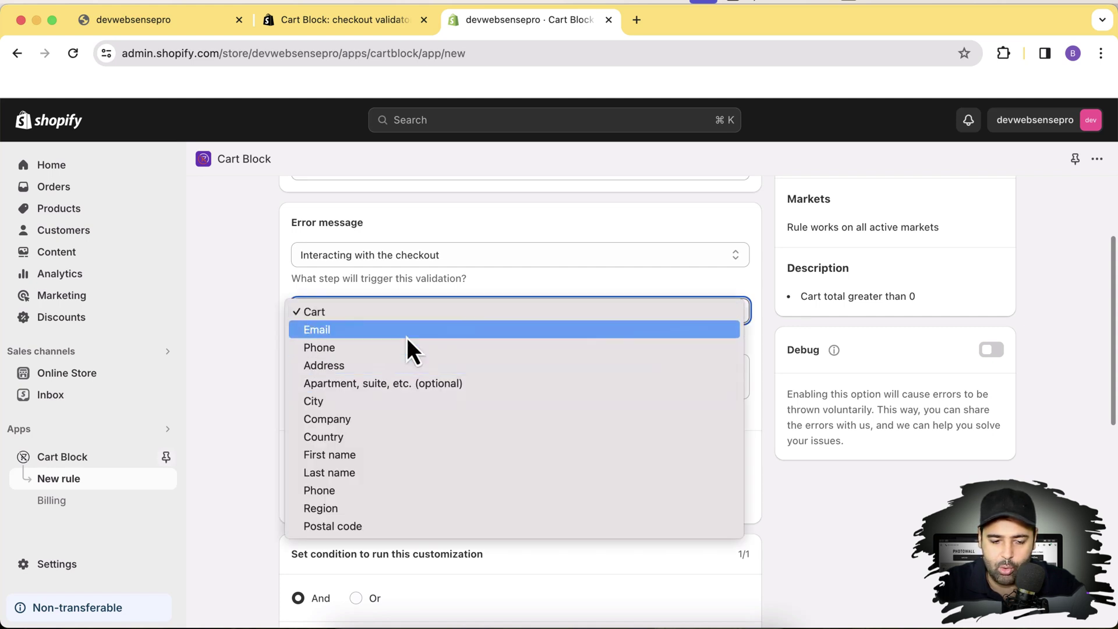
click(407, 330)
click(425, 311)
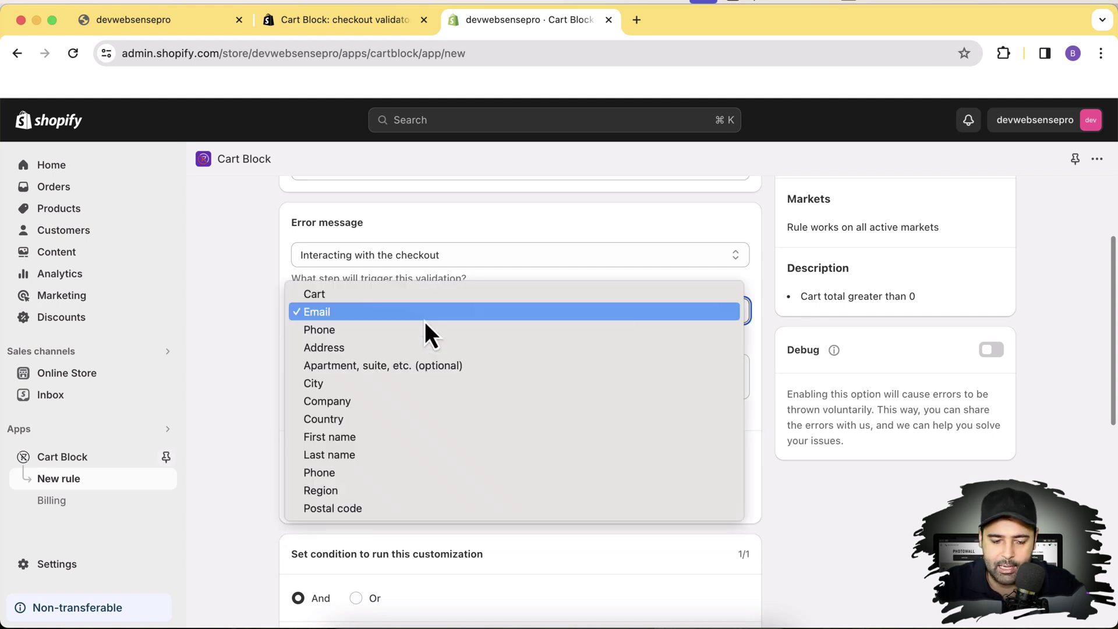
key(Down)
key(Down)
key(Up)
key(Up)
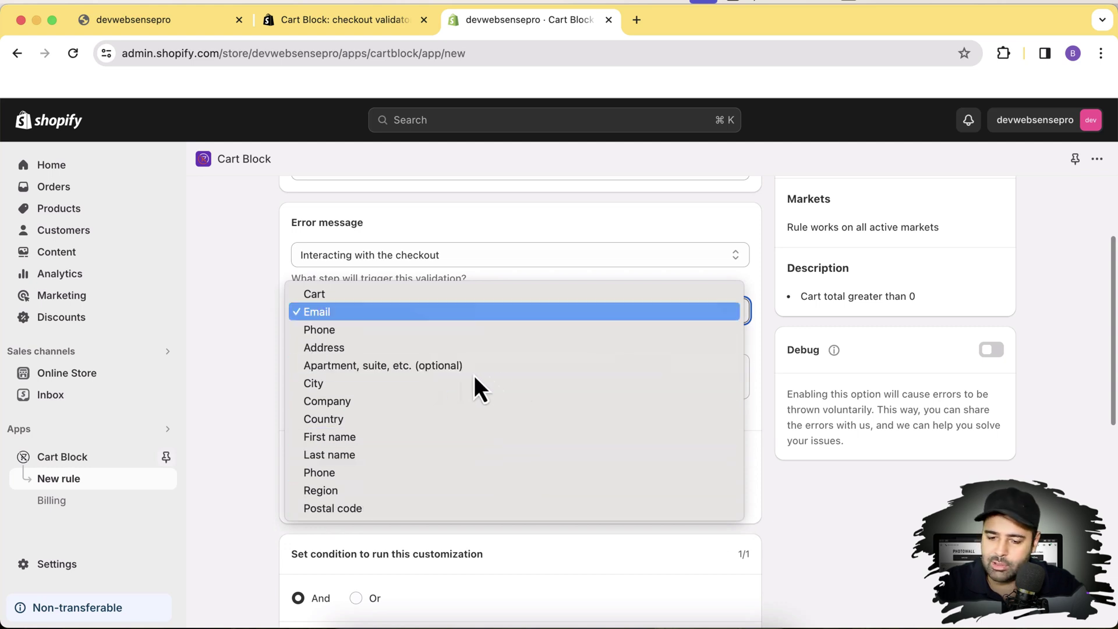
click(770, 358)
scroll(746, 356, down, 1)
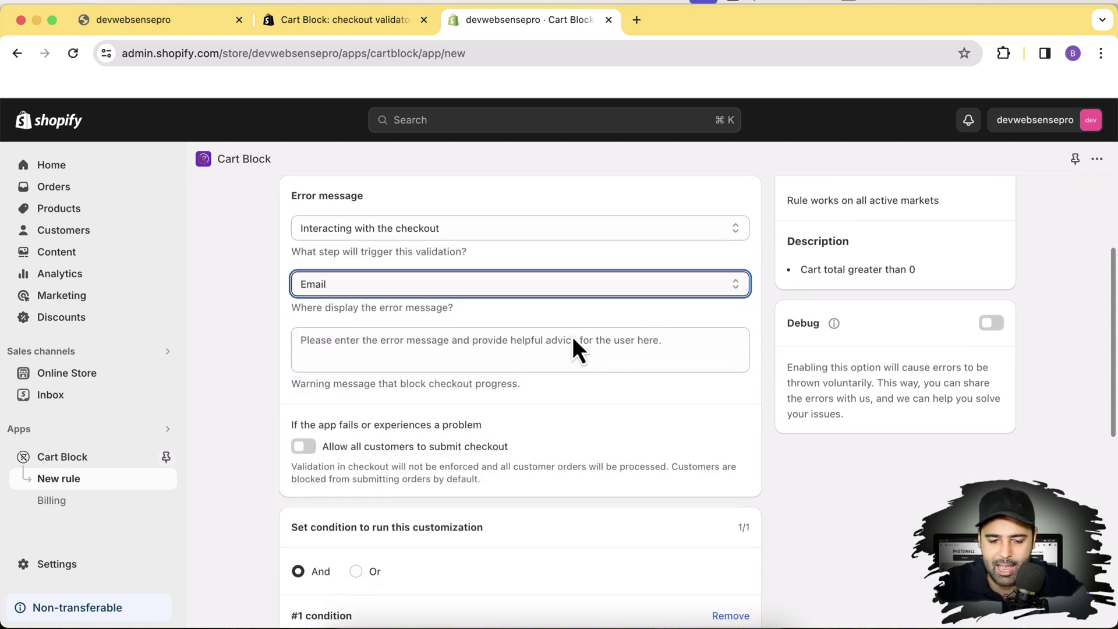
click(568, 345)
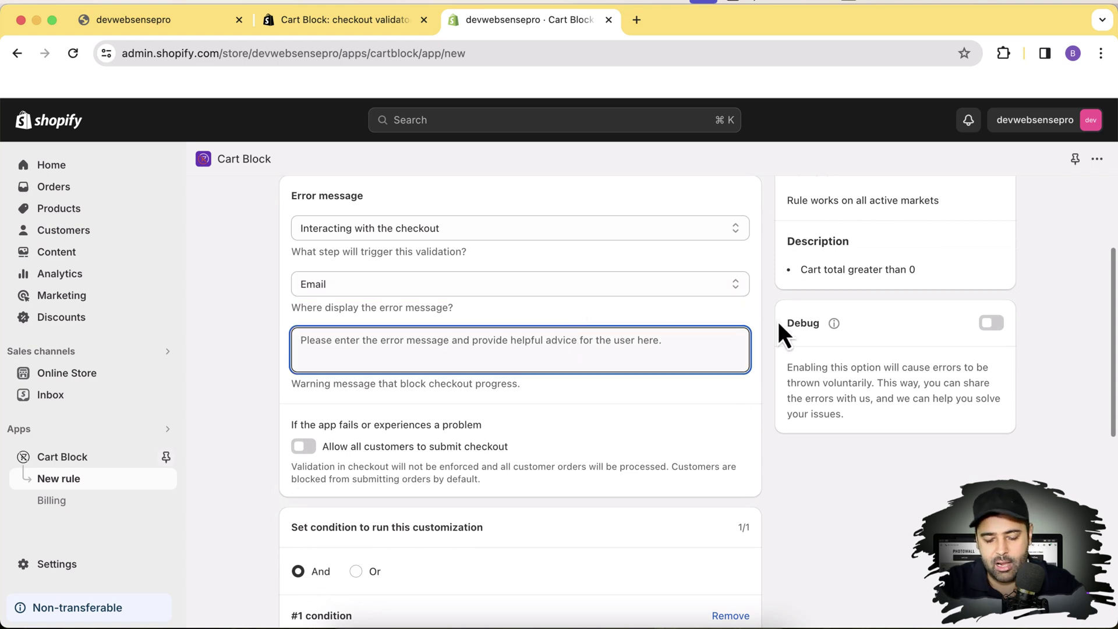
text(This Product Is For Special Cutomers Only)
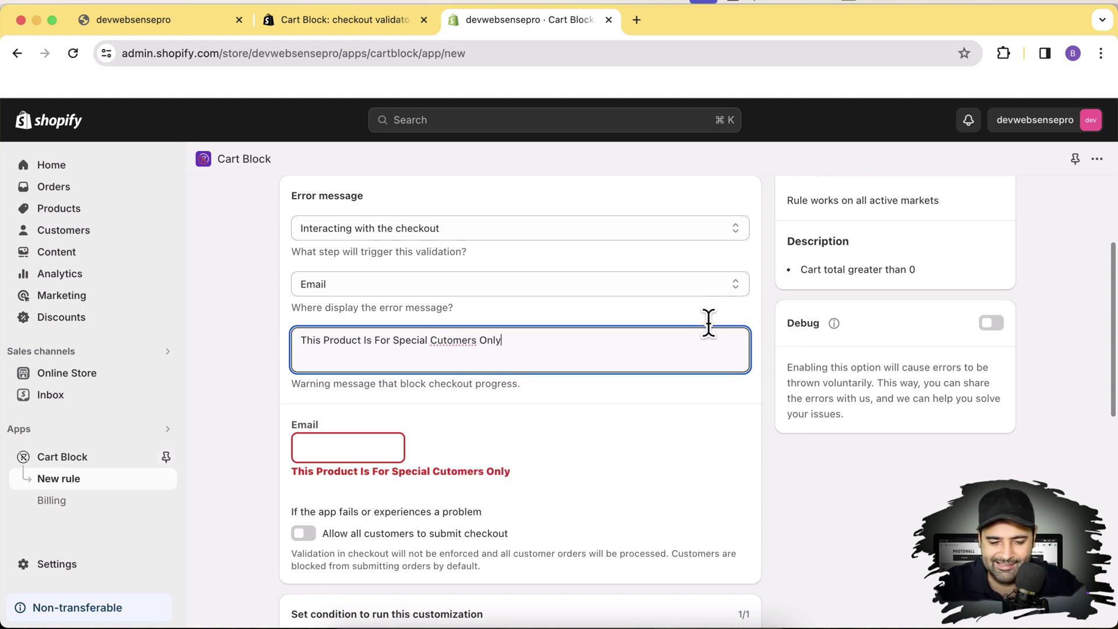
text(s)
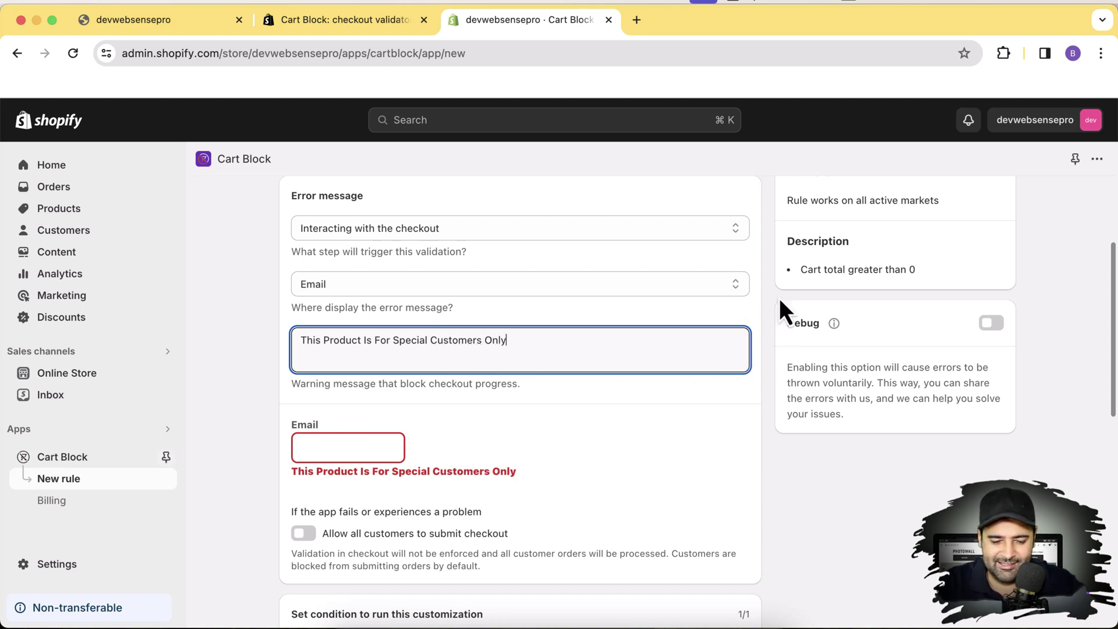
scroll(781, 294, down, 1)
scroll(781, 295, down, 2)
scroll(780, 294, down, 2)
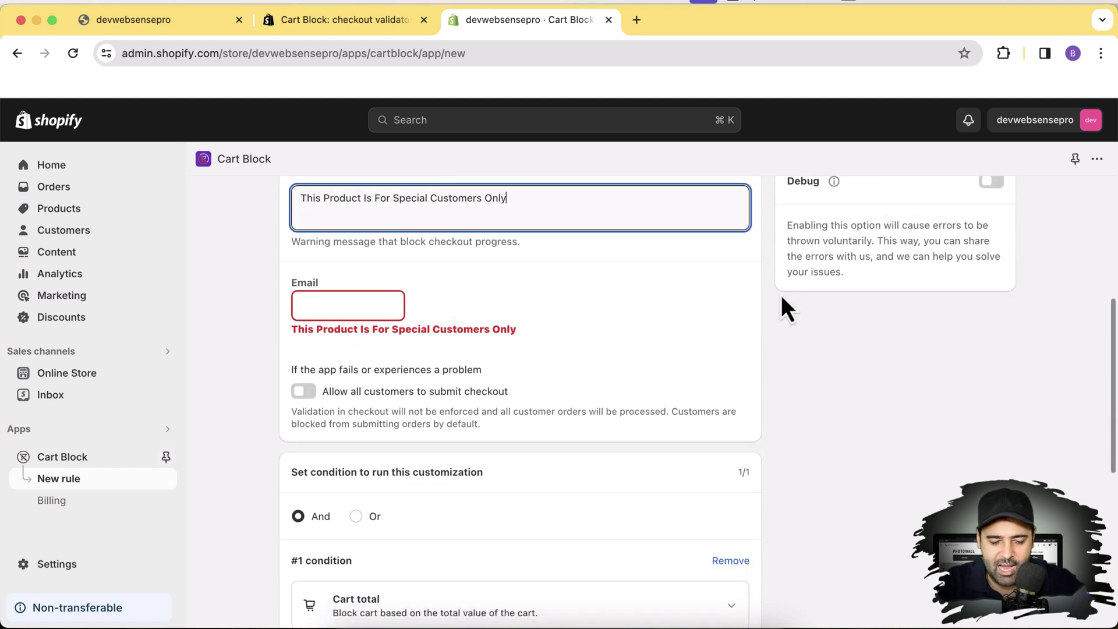
scroll(781, 295, down, 2)
scroll(781, 295, down, 1)
scroll(780, 295, down, 1)
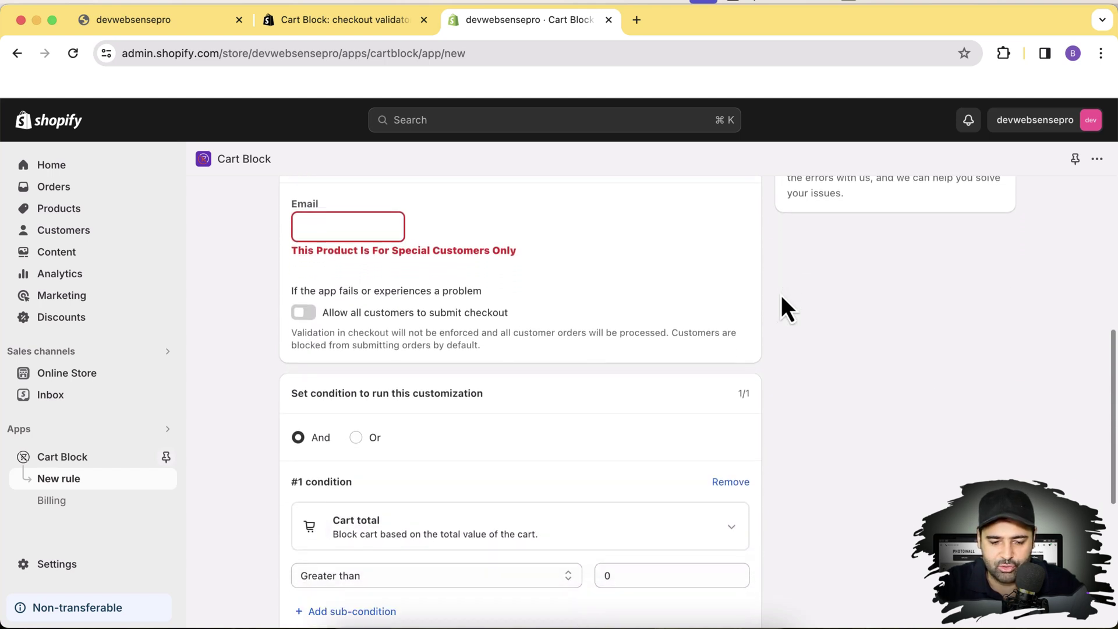
scroll(782, 294, down, 1)
scroll(781, 295, down, 1)
scroll(781, 294, down, 3)
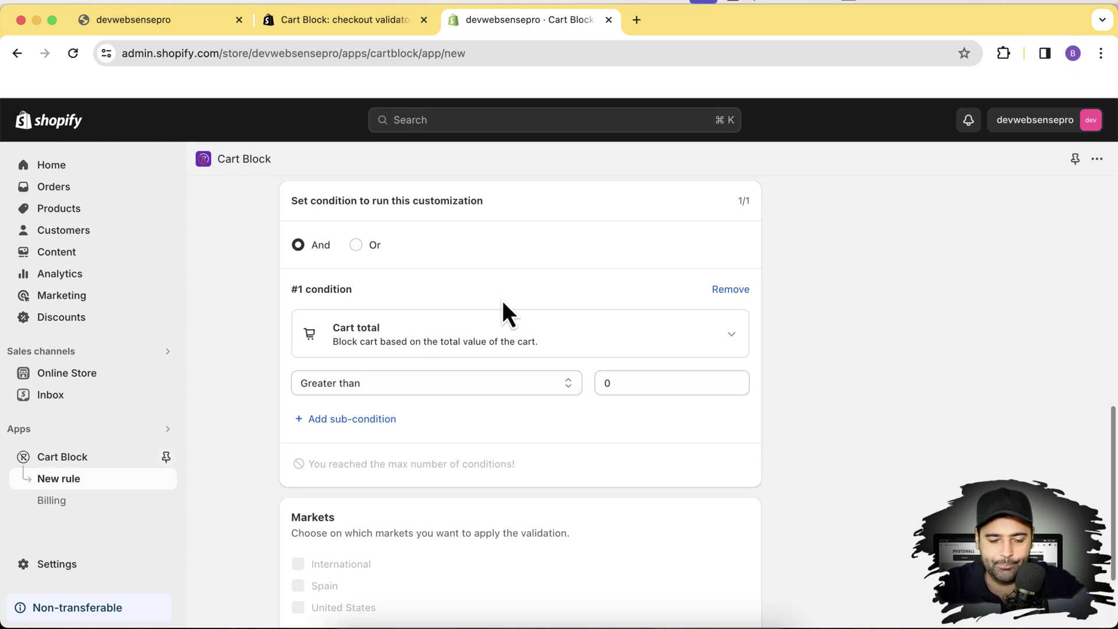
- Change the first condition's type from Cart total to Tags of product in cart
click(539, 339)
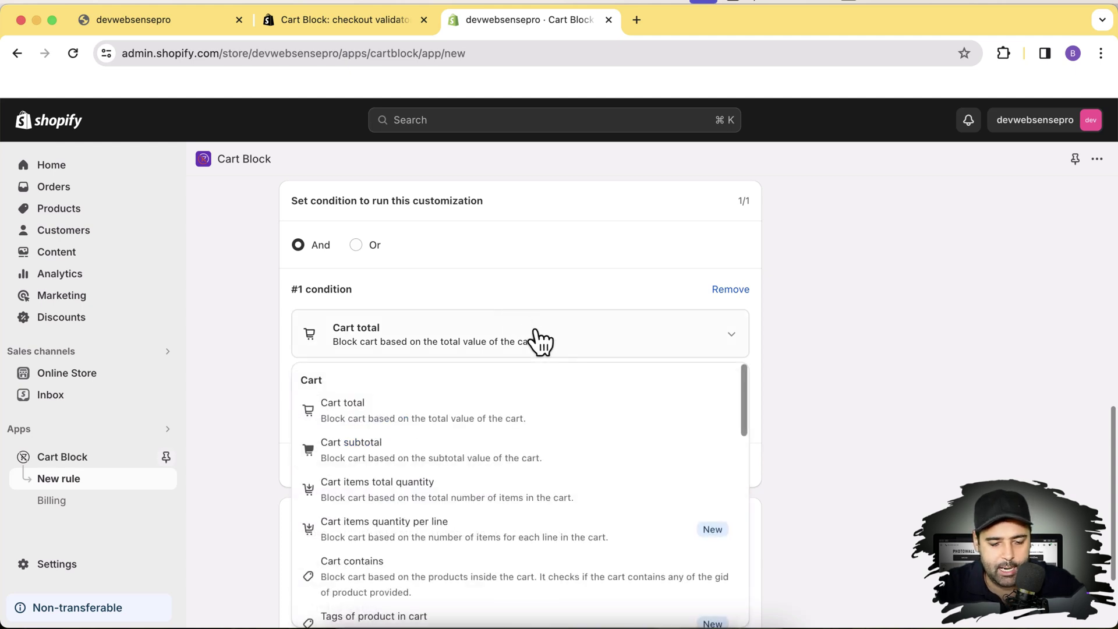
scroll(668, 317, down, 2)
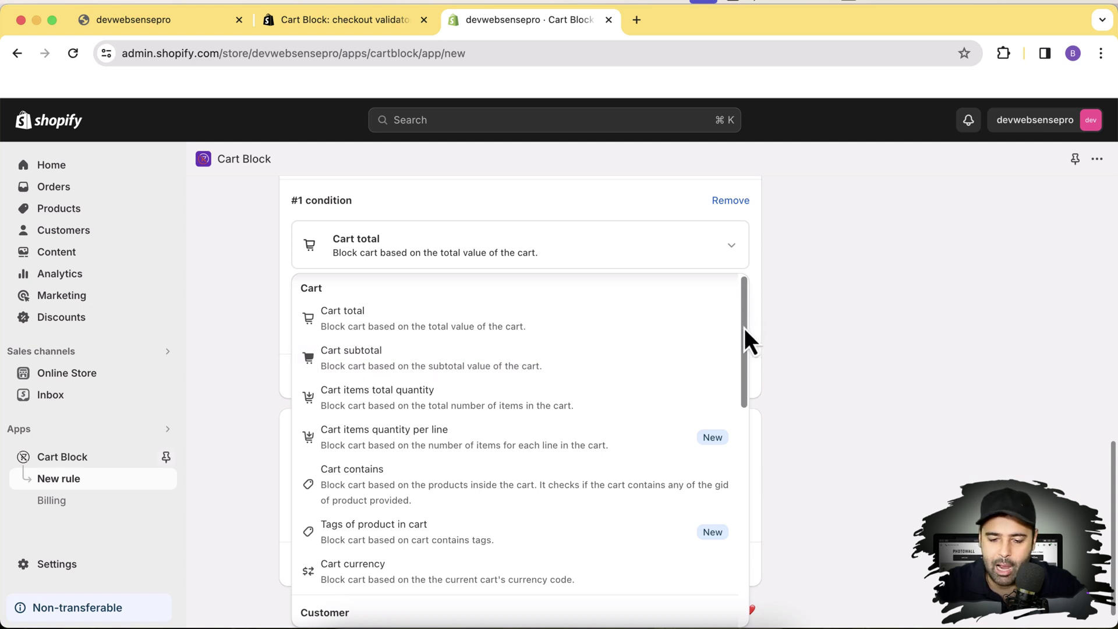
scroll(744, 345, down, 1)
scroll(699, 377, down, 1)
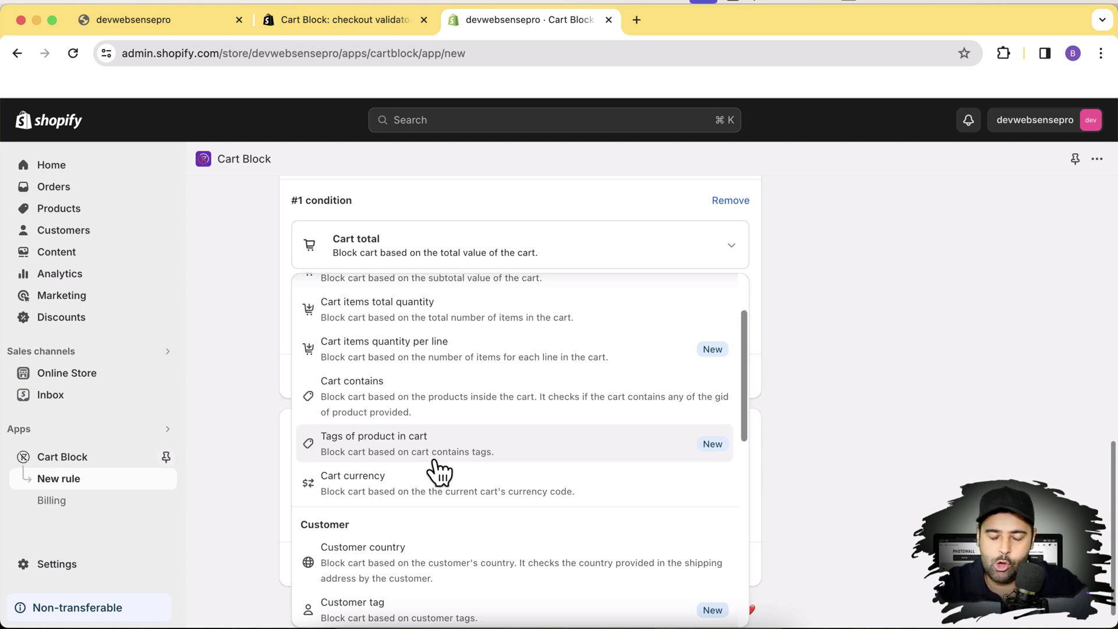
click(546, 455)
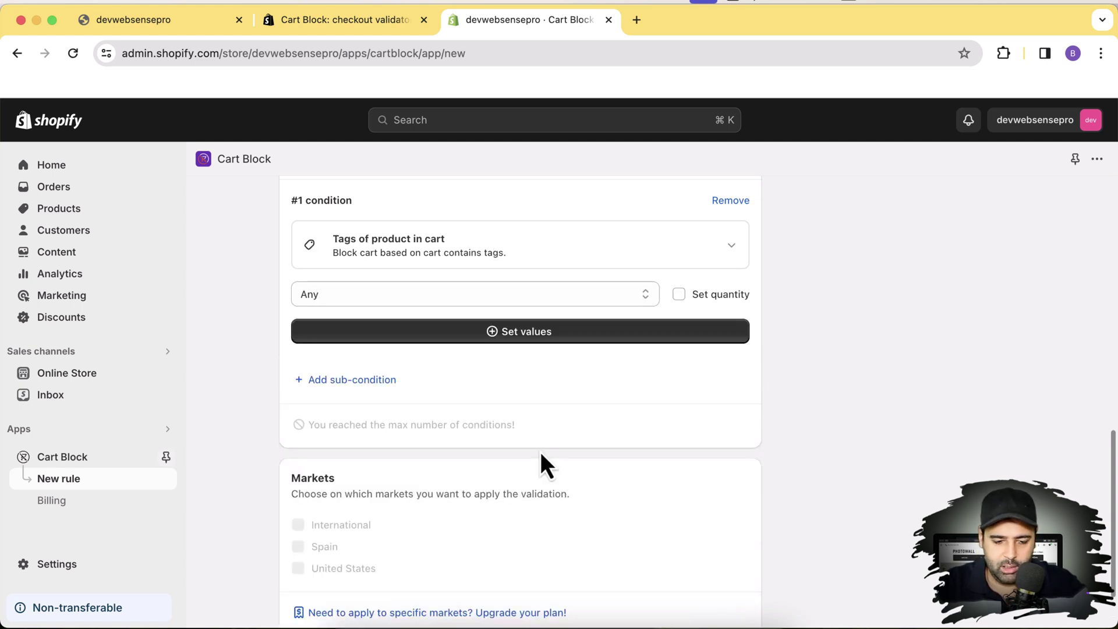
- Add 'special' as the condition's tag value, save the rule, and open Products separately
click(531, 337)
click(545, 391)
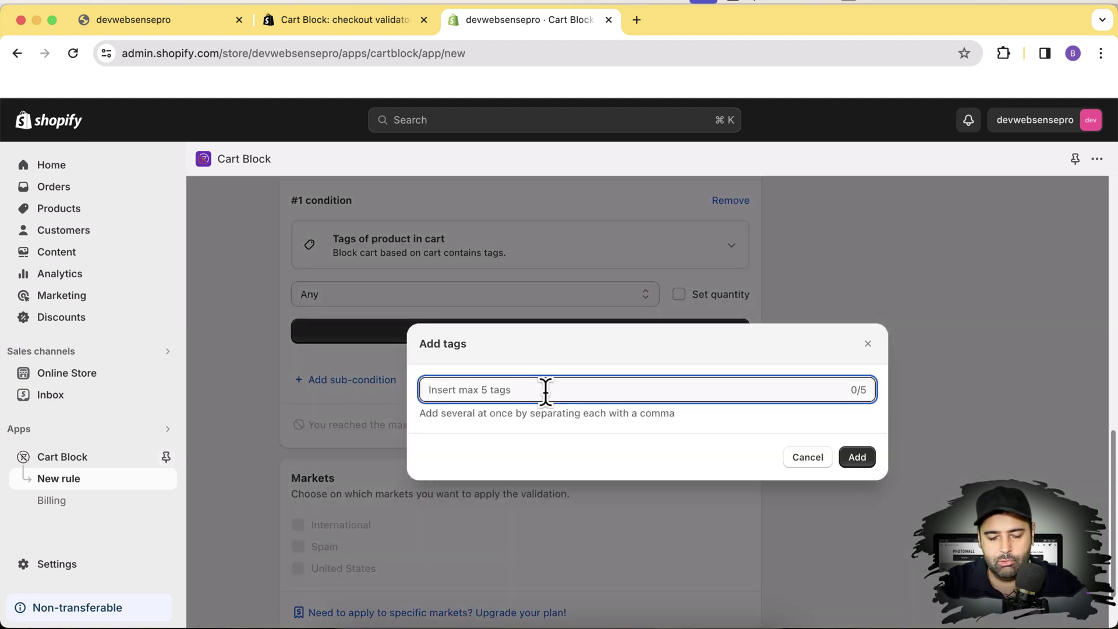
text(special)
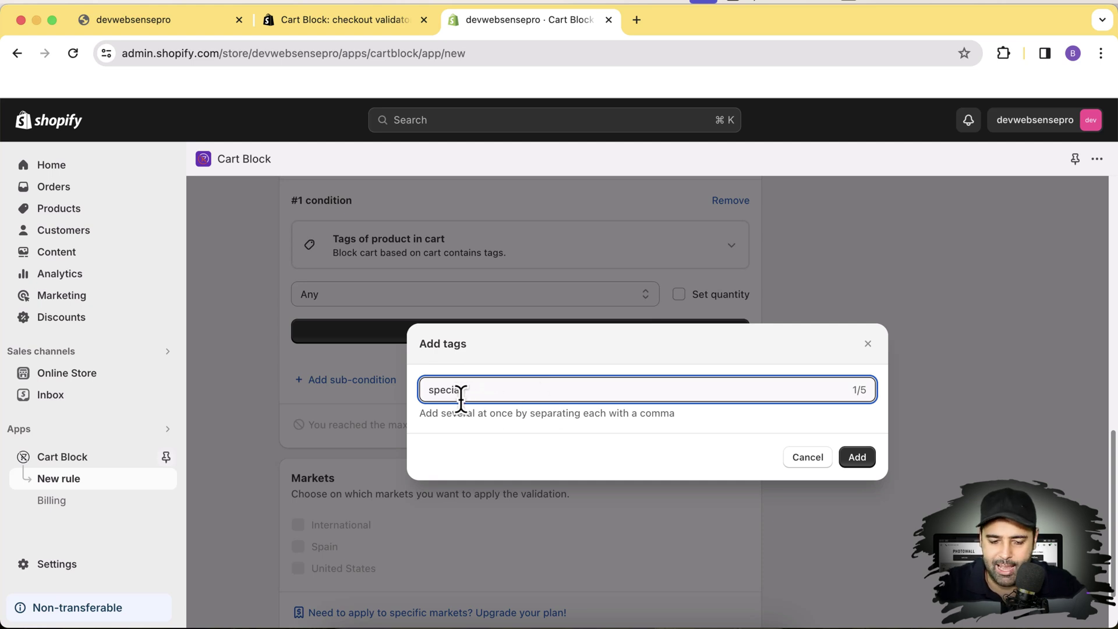
double_click(454, 390)
click(462, 420)
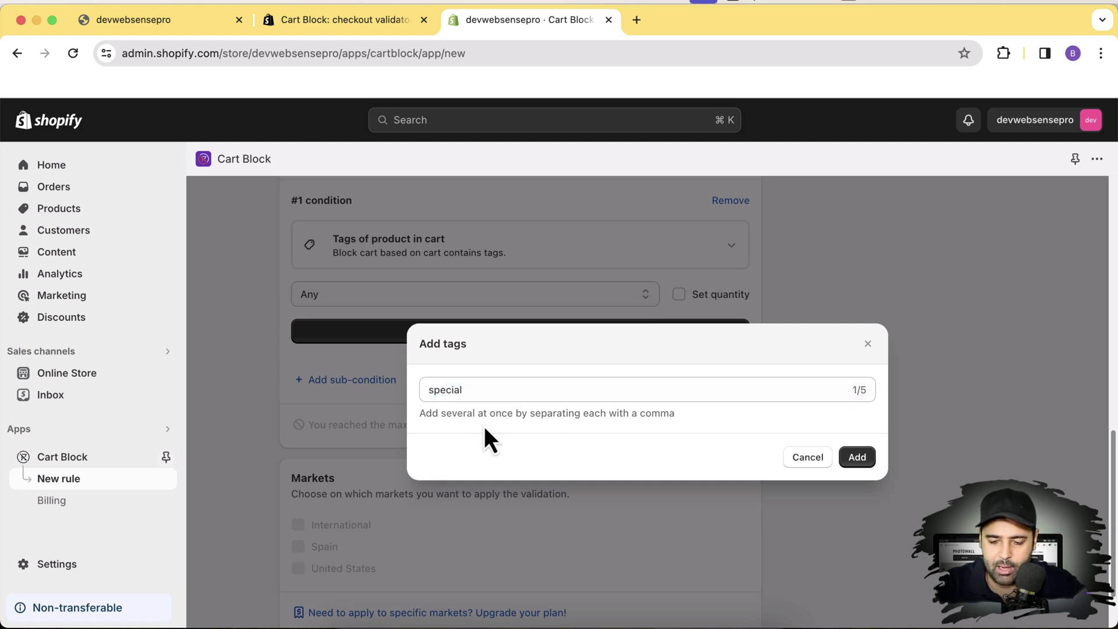
click(856, 457)
scroll(559, 394, up, 10)
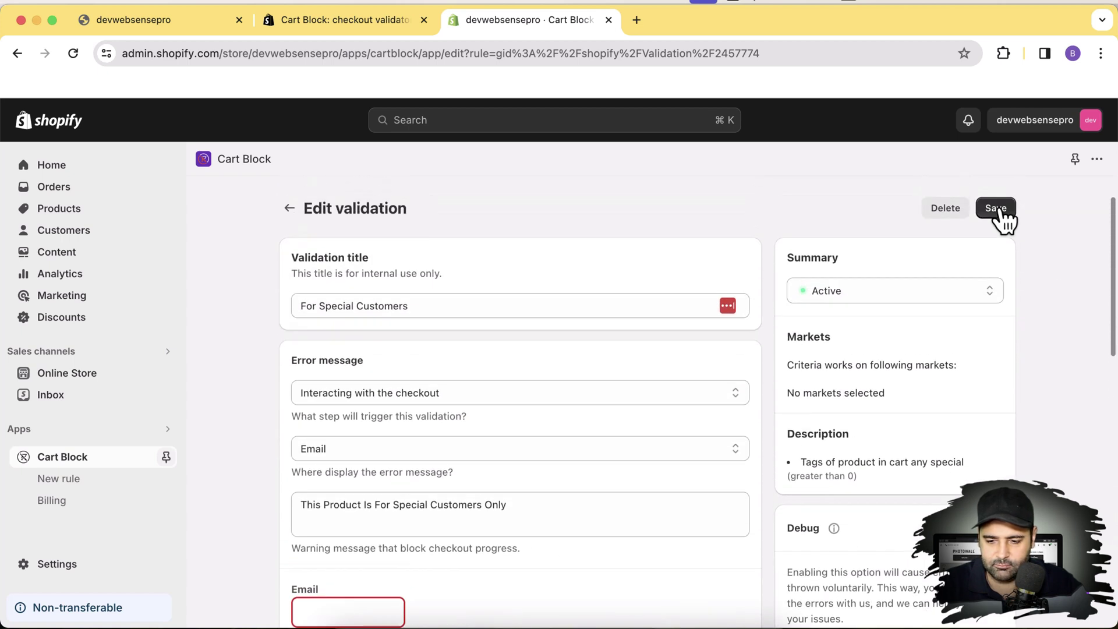
click(996, 208)
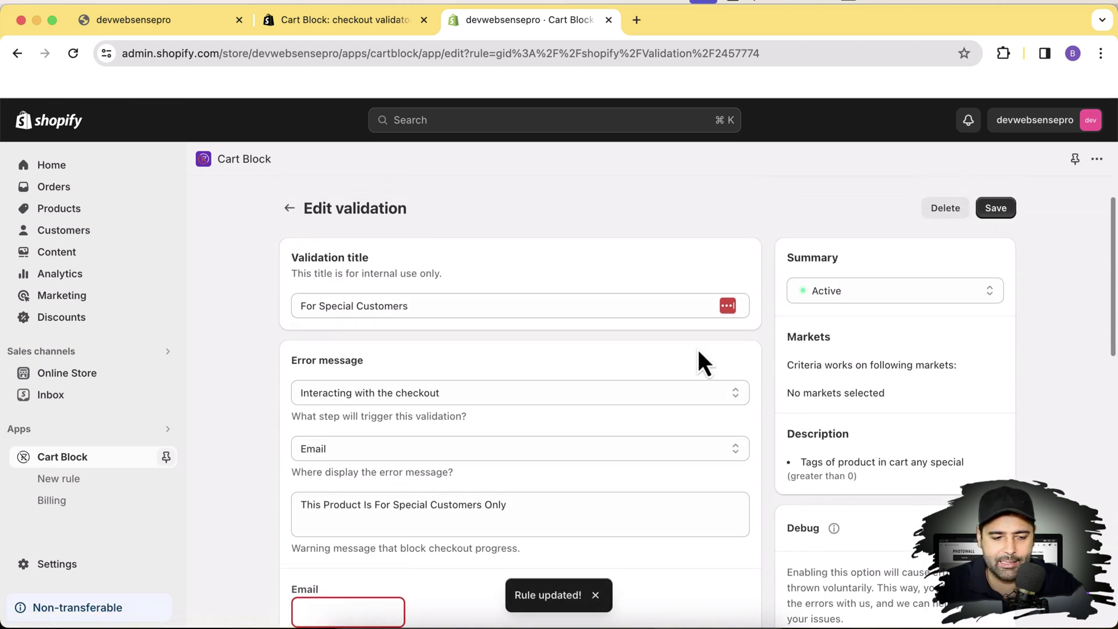
middle_click(59, 209)
- Tag the ALBANY UNITED NIKE DRILL TOP - MEN'S product 'special' and save it
click(699, 19)
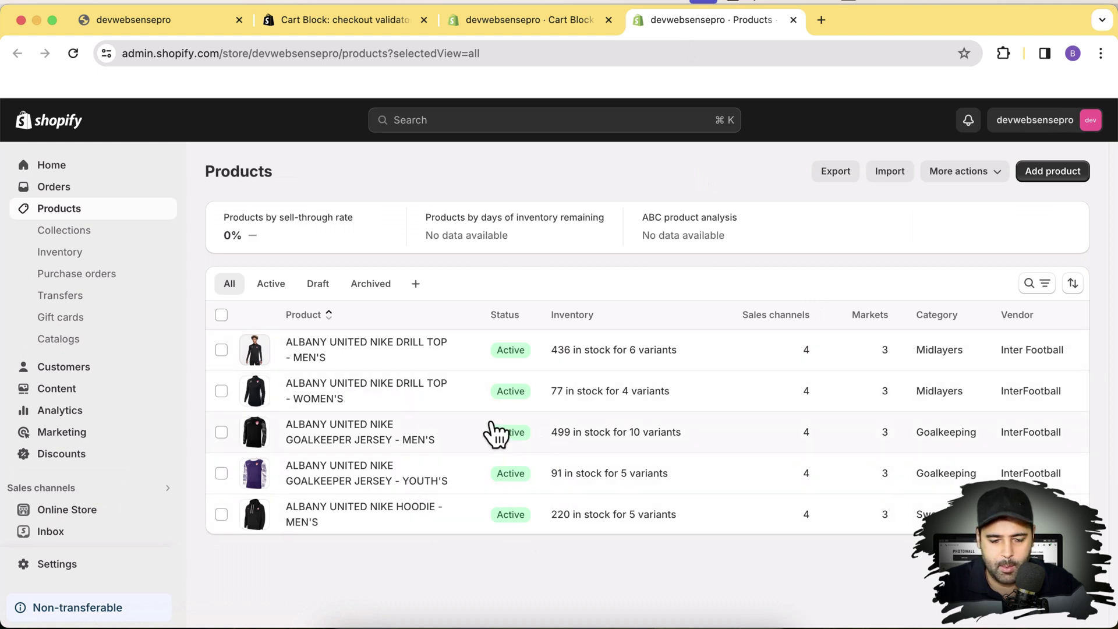
click(383, 349)
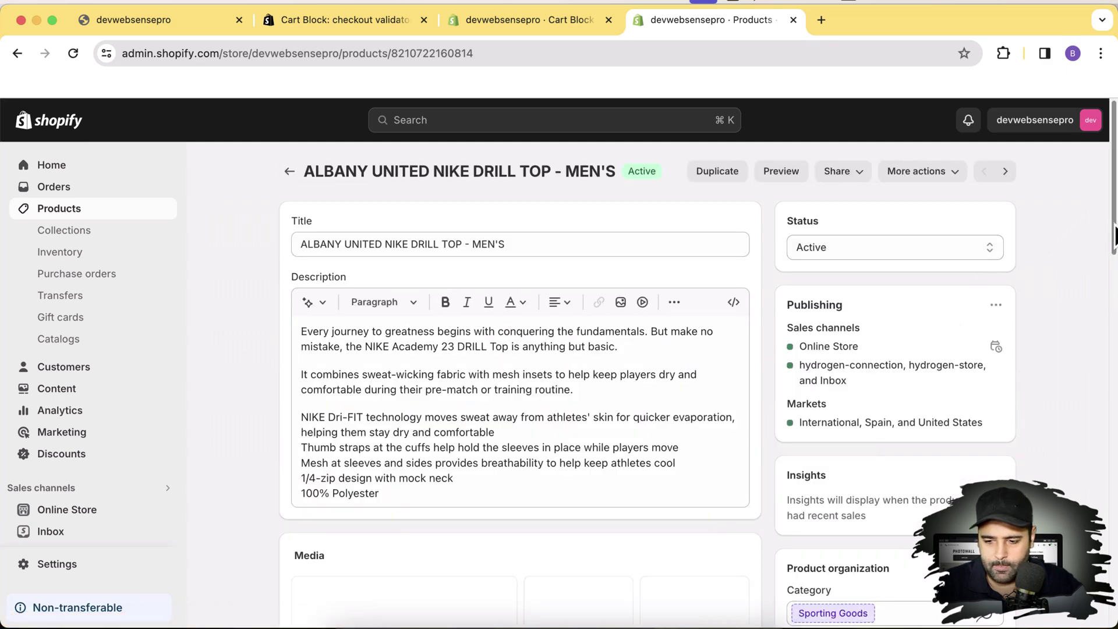
mouse_move(1114, 237)
mouse_down()
mouse_move(1114, 362)
mouse_move(1113, 315)
mouse_up()
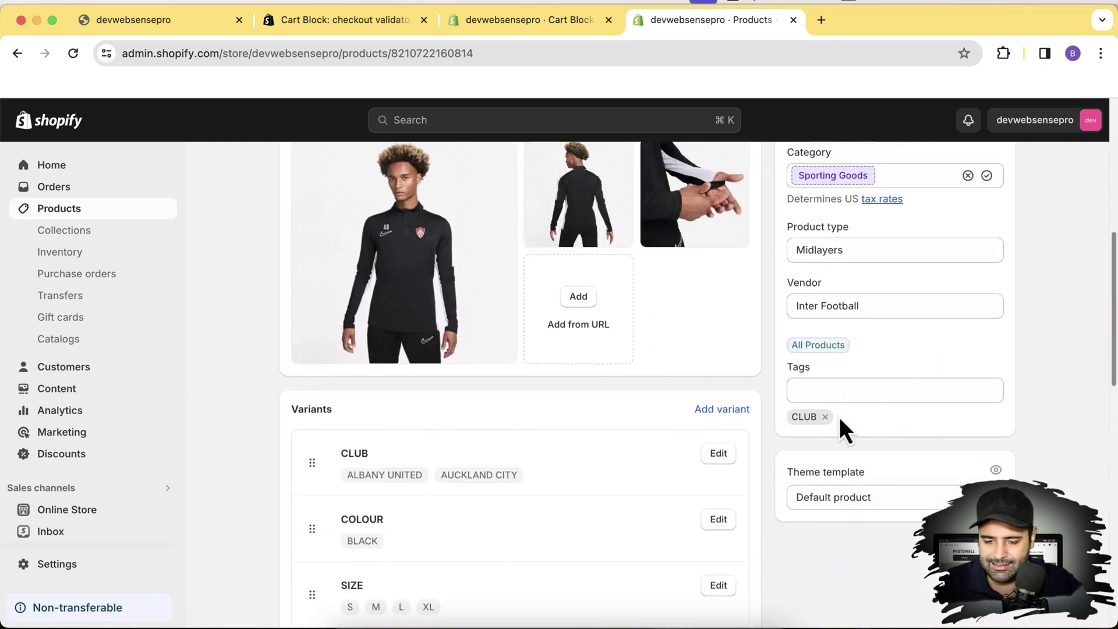
click(827, 388)
text(spcial)
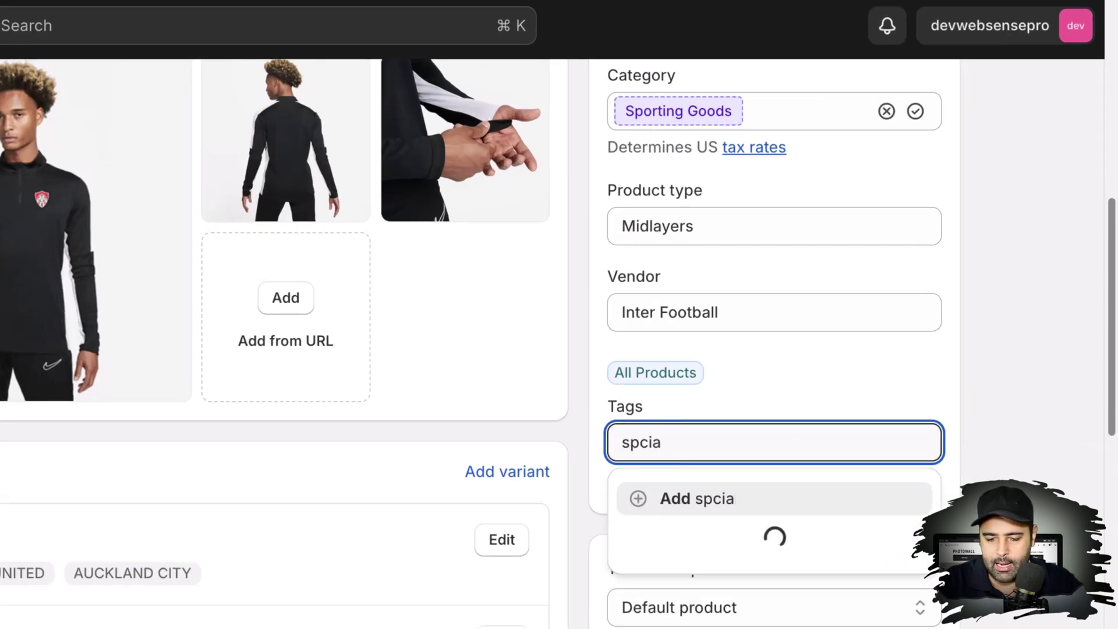
key(BackSpace)
key(BackSpace)
key(BackSpace)
key(BackSpace)
text(special)
click(699, 500)
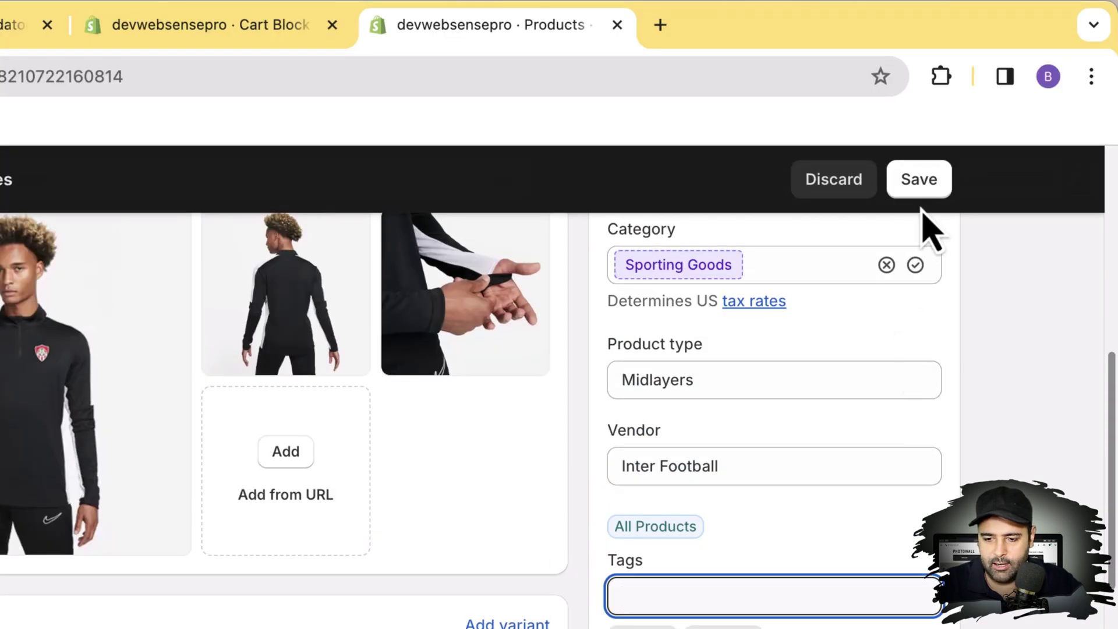
click(919, 180)
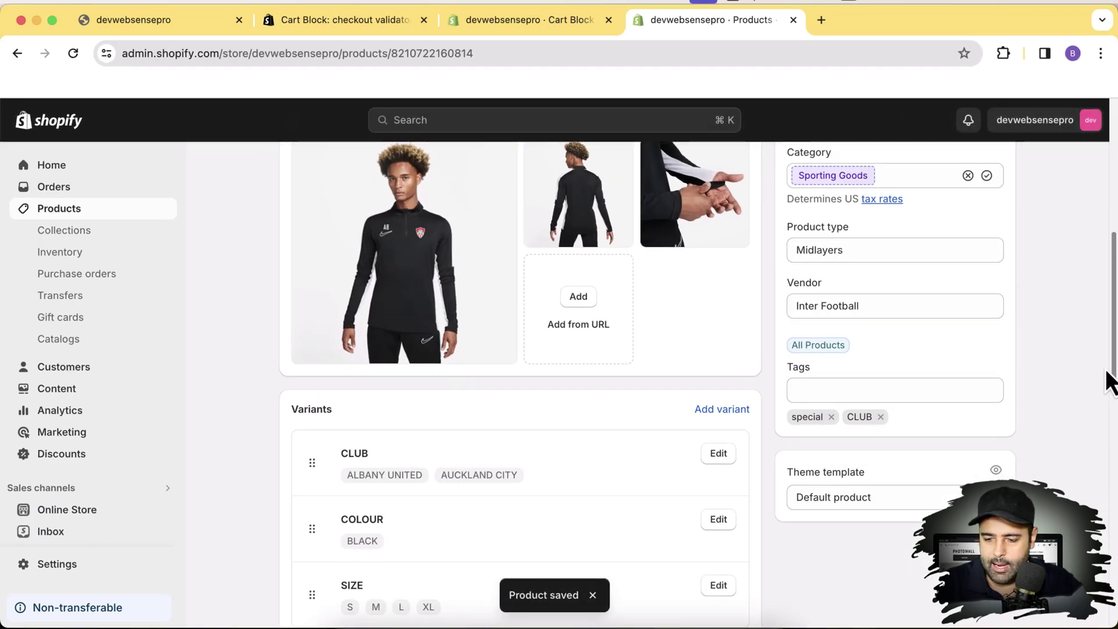
drag(1114, 368, 1107, 235)
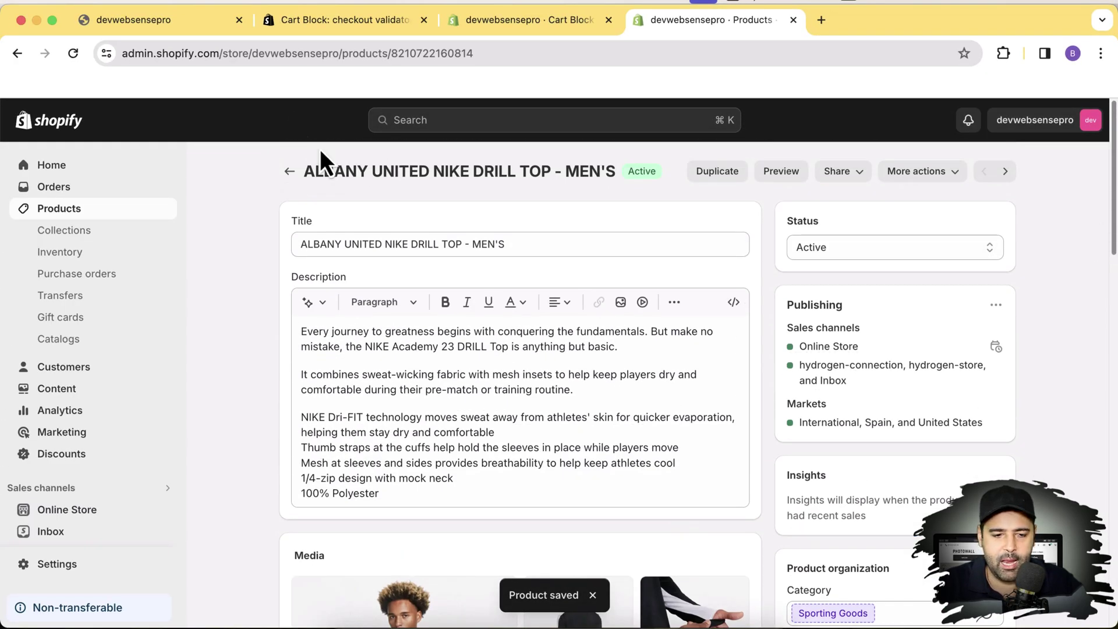
- On the storefront, open the men's Albany United drill top and choose Buy it now
click(133, 20)
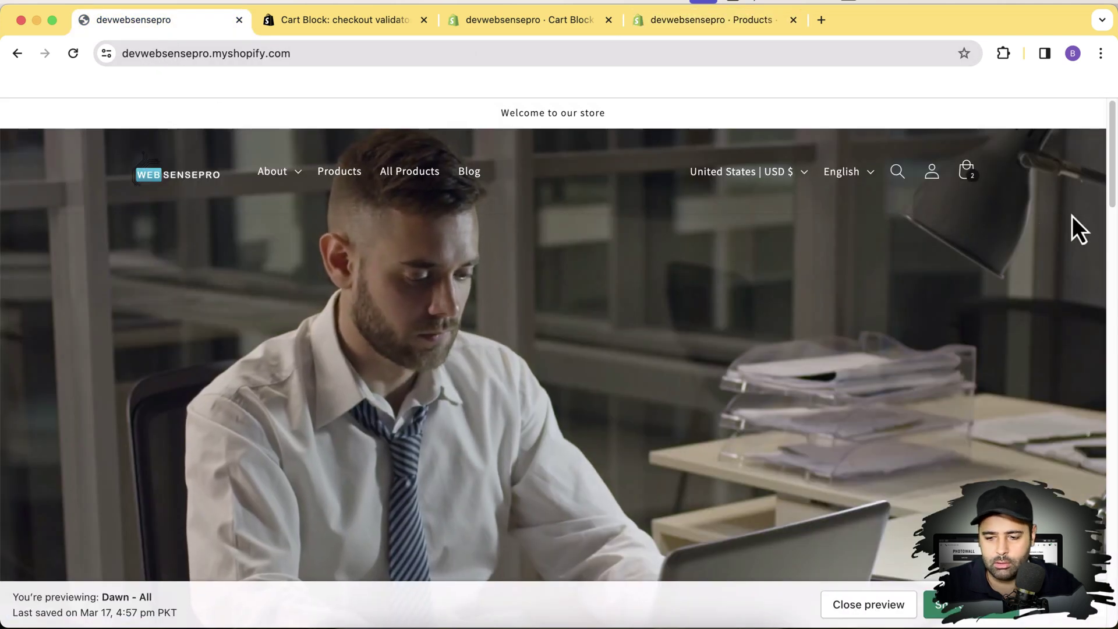
mouse_move(1111, 171)
mouse_down()
mouse_move(1104, 284)
mouse_move(1108, 266)
mouse_up()
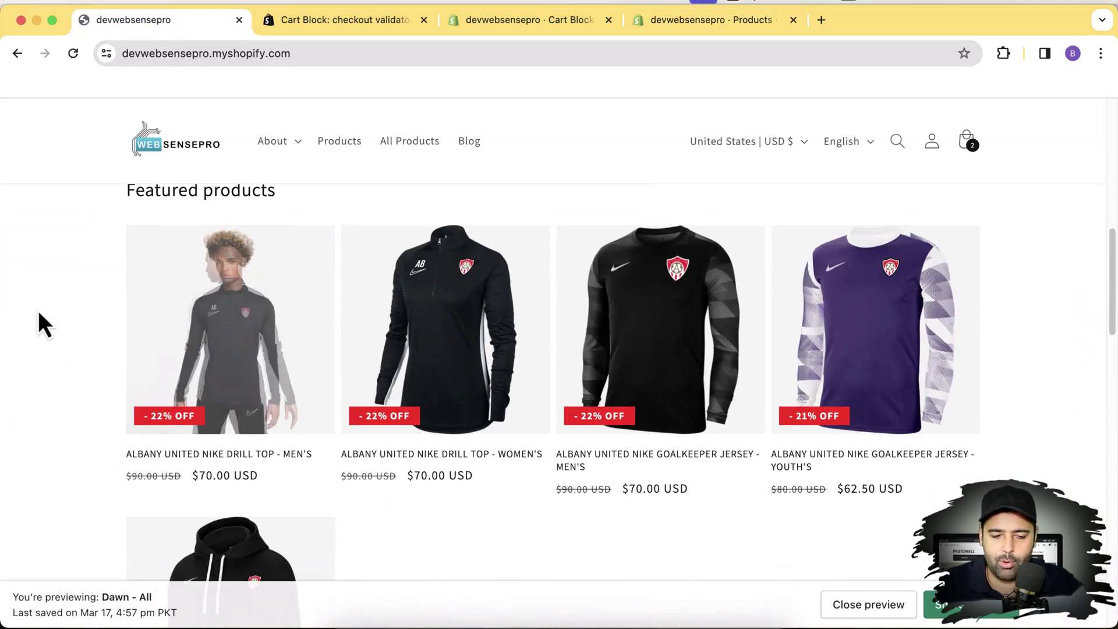
click(262, 360)
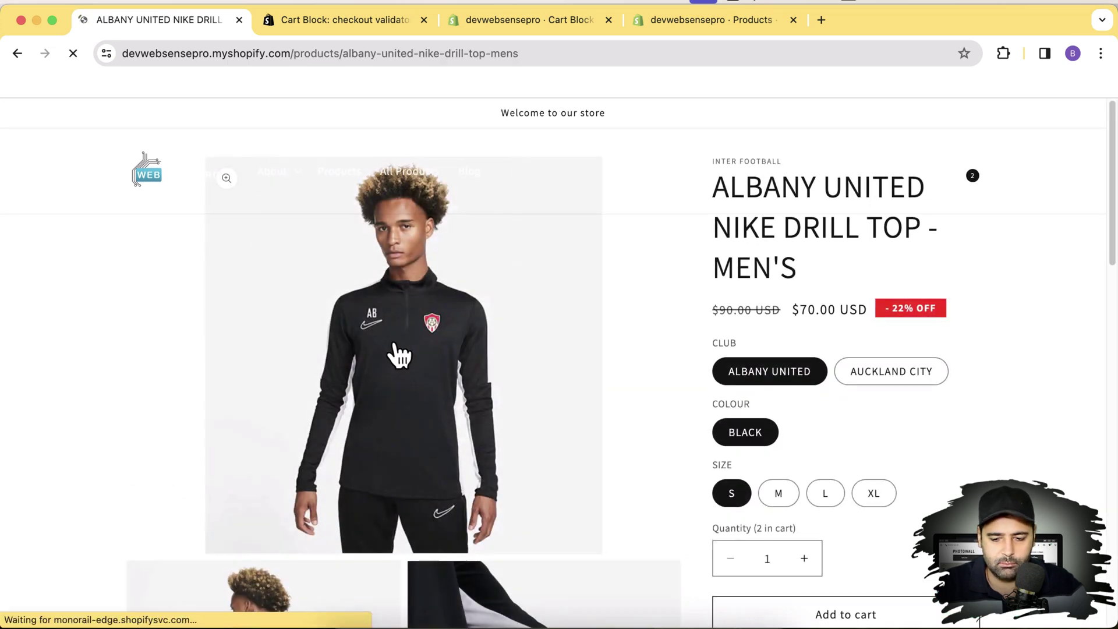
scroll(961, 350, down, 5)
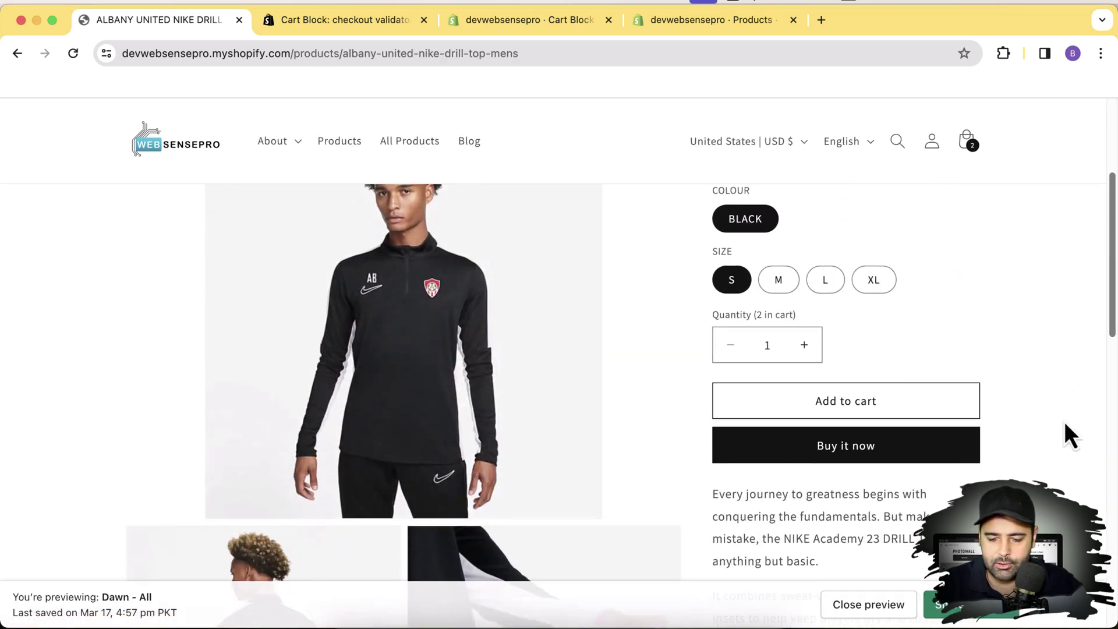
click(861, 454)
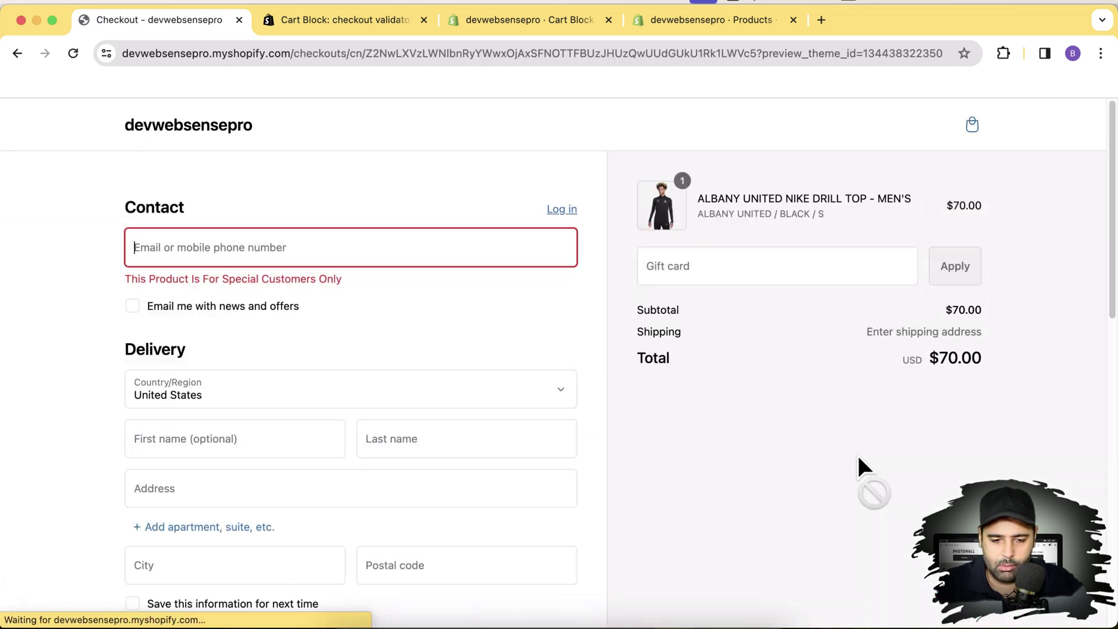
- Confirm the checkout email and highlight the special-customers error message
click(319, 278)
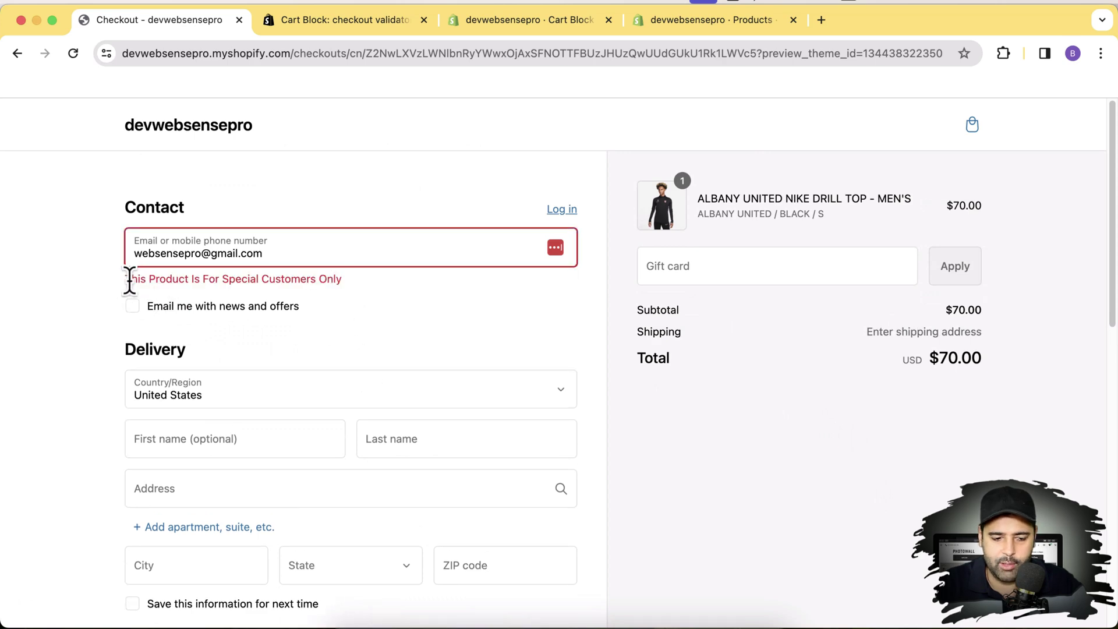
drag(125, 278, 220, 278)
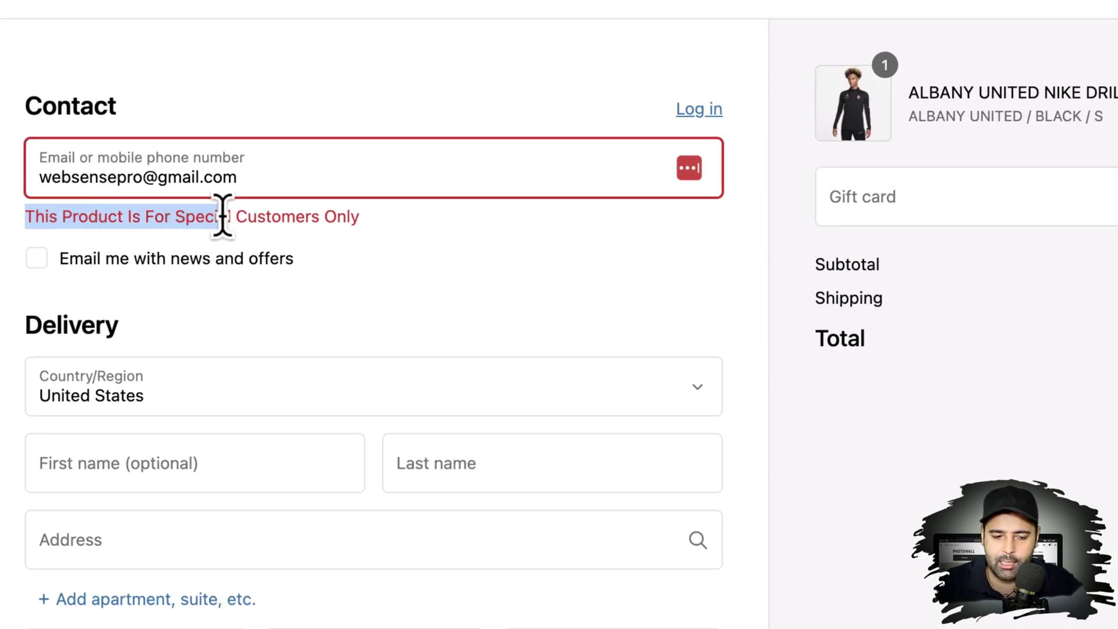
drag(171, 216, 360, 216)
click(538, 320)
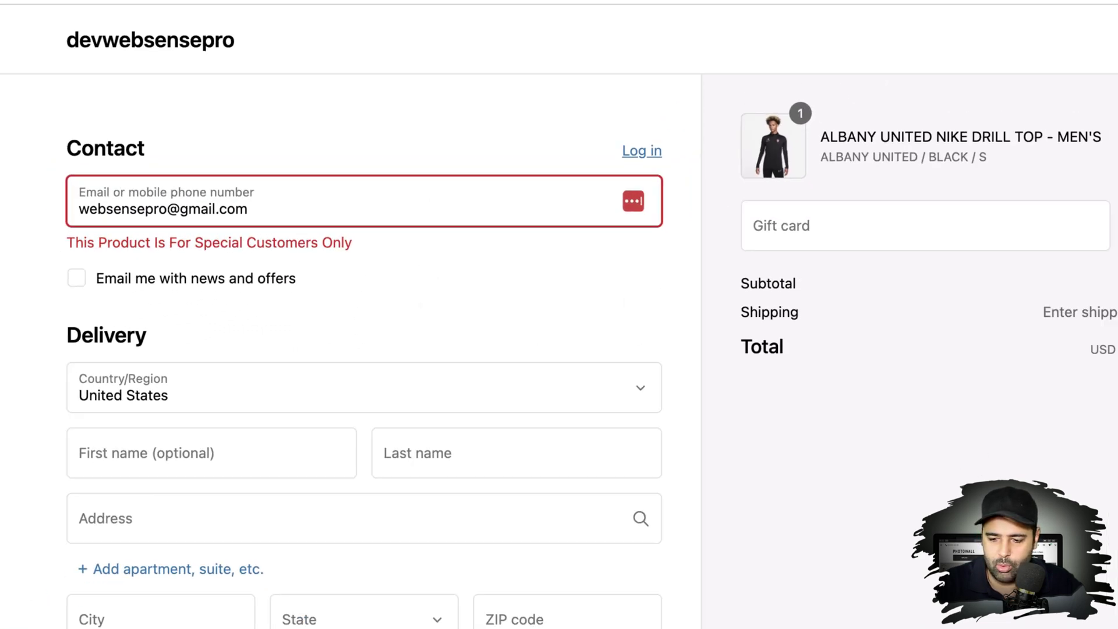
scroll(960, 349, down, 3)
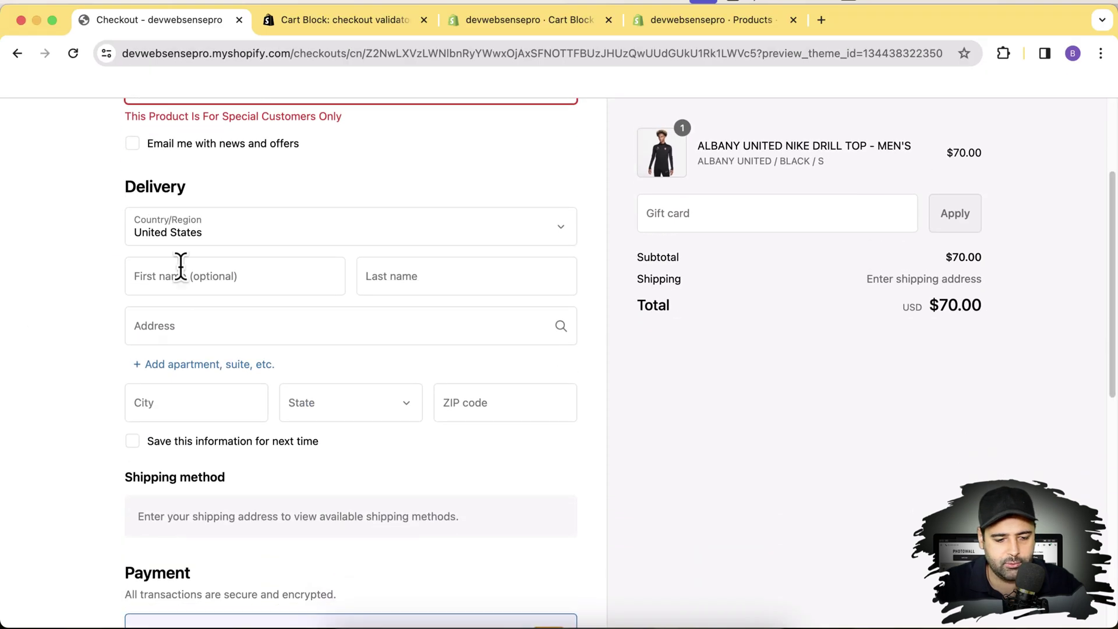
- Fill the first and last names with the saved test values
click(181, 276)
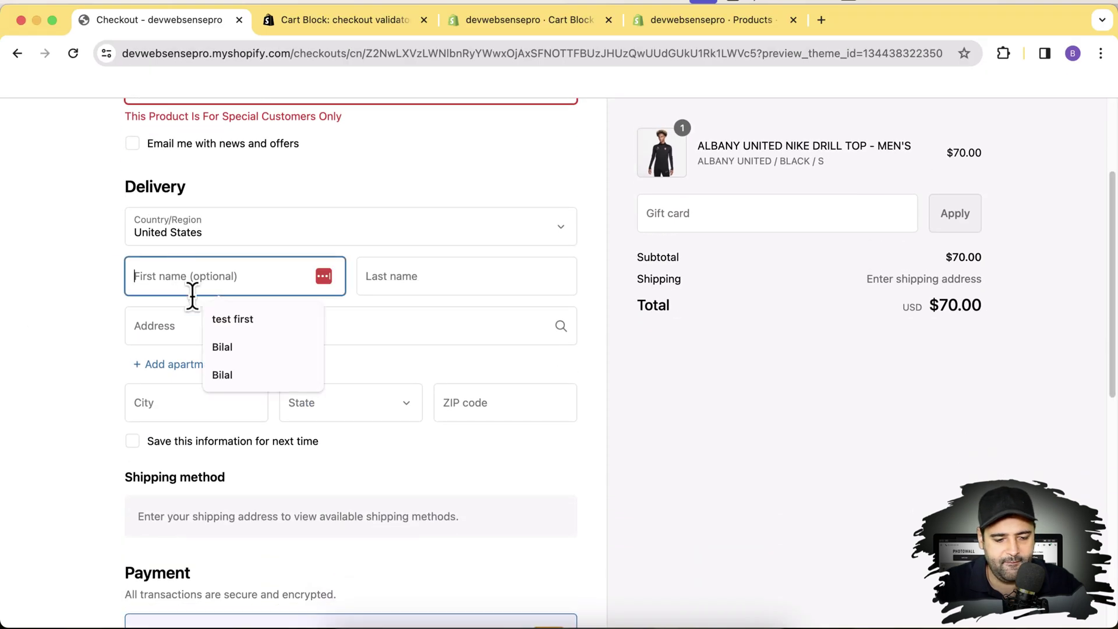
click(227, 320)
click(418, 276)
click(463, 319)
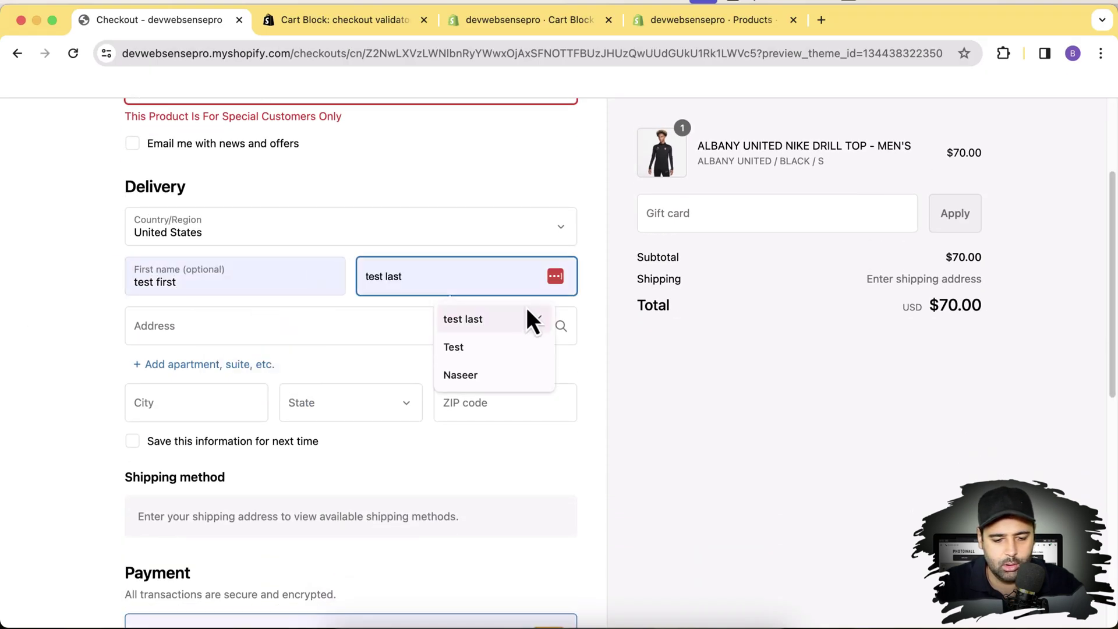
- Enter the delivery address using the Queens, NY suggestion
click(240, 325)
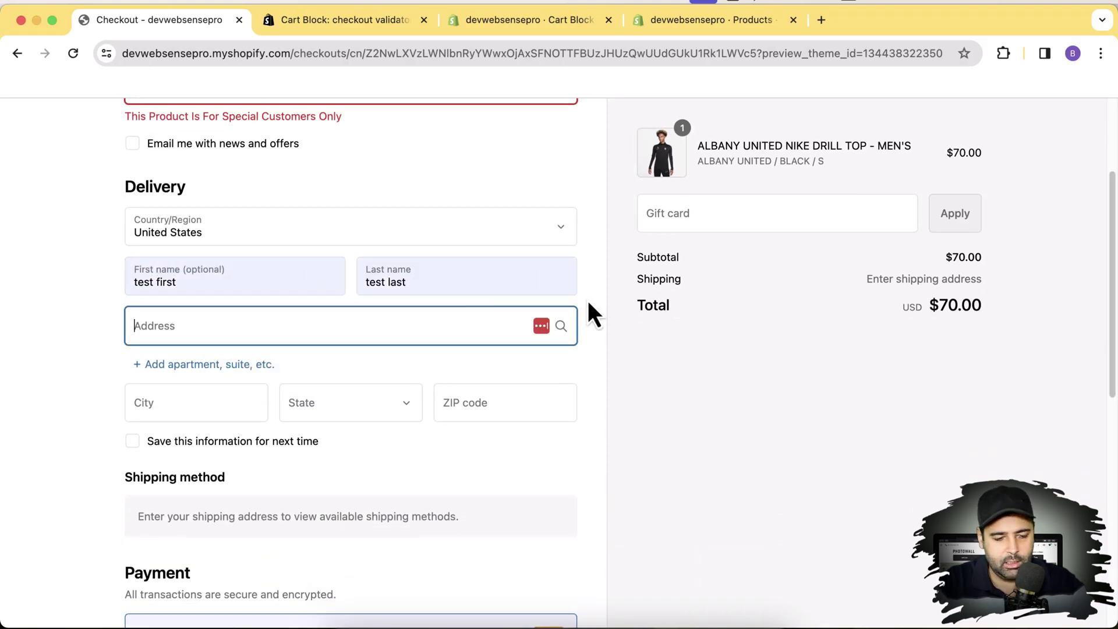
text(Newyo)
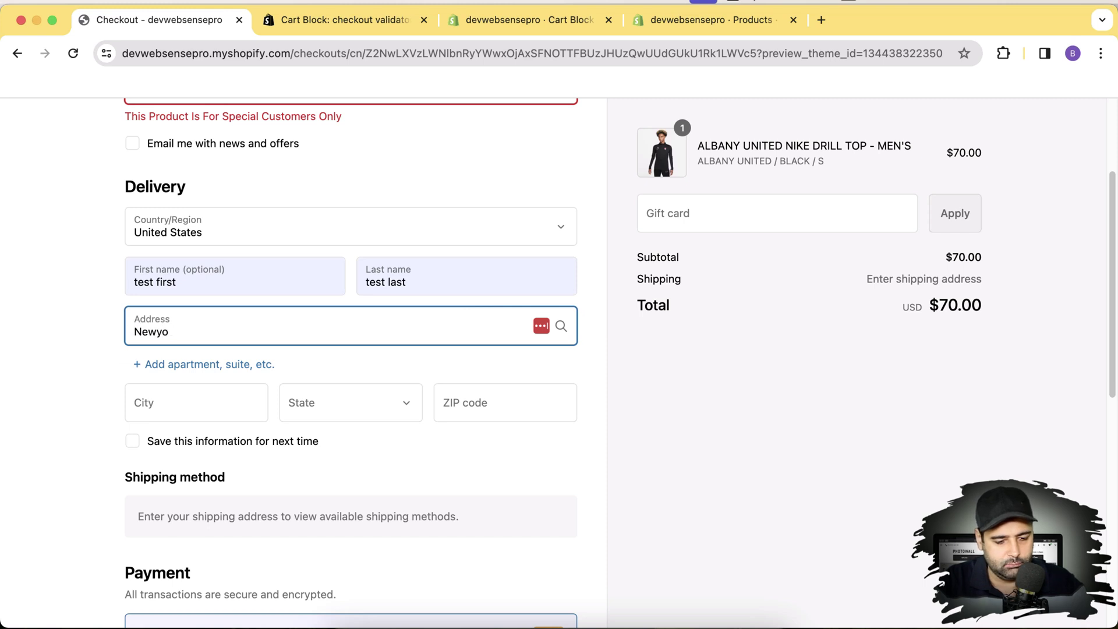
text(rk)
key(Tab)
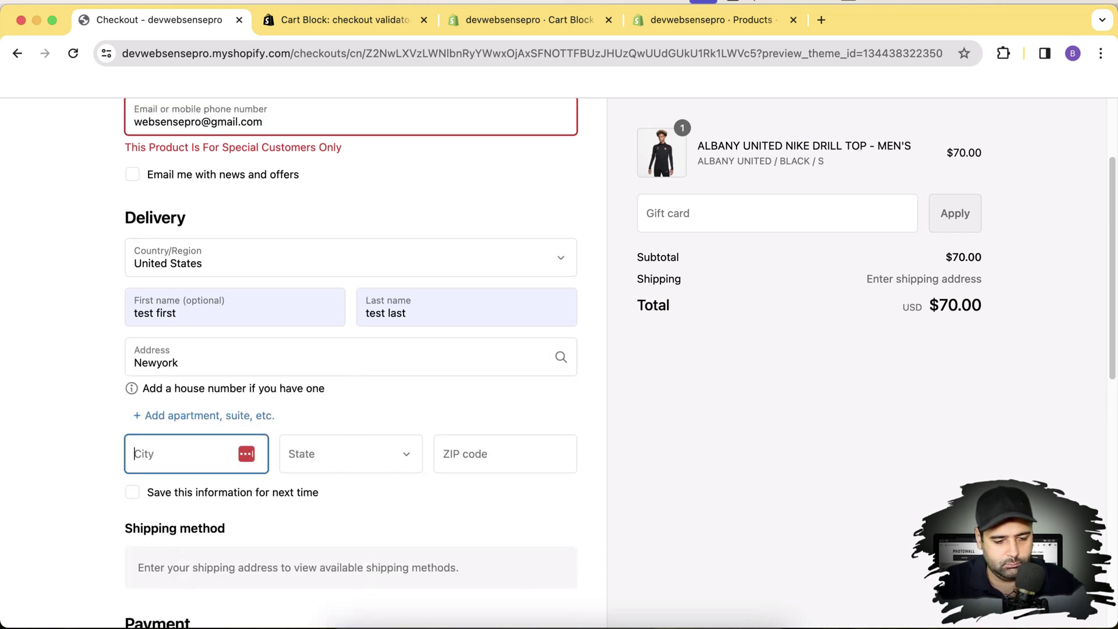
key(shift+Tab)
text(qu)
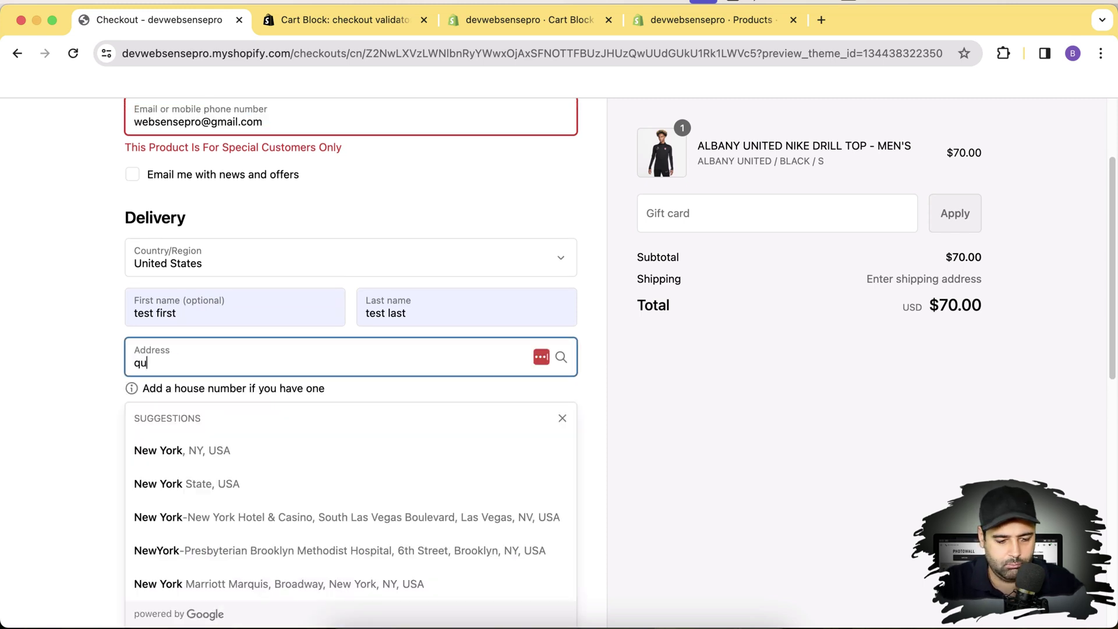
key(Down)
key(Return)
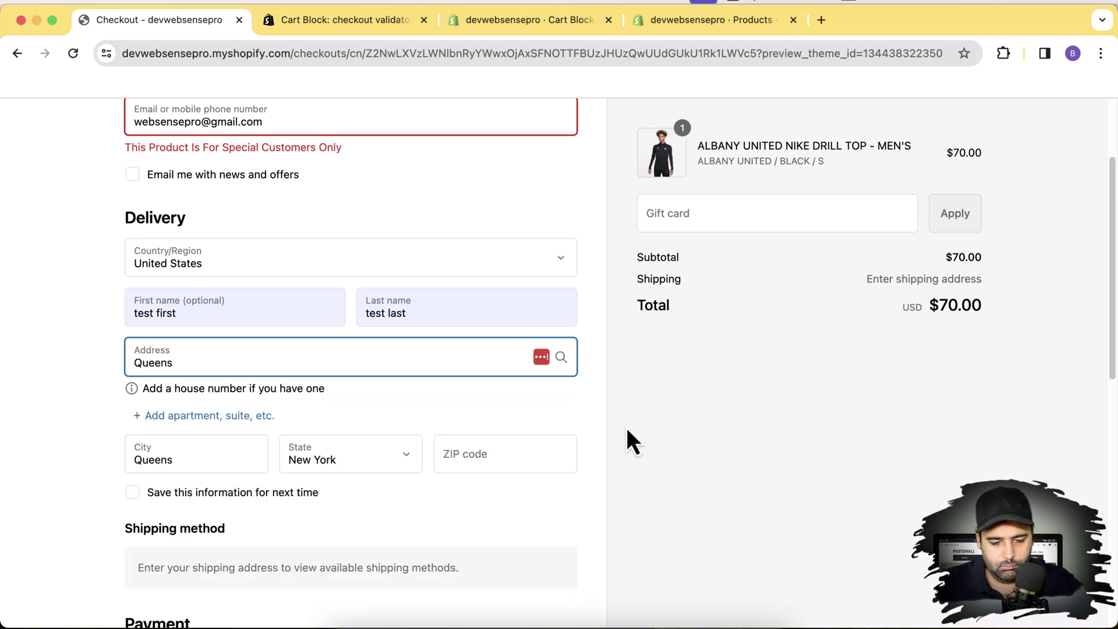
- Enter a ZIP code and search for New York ZIP codes
click(539, 456)
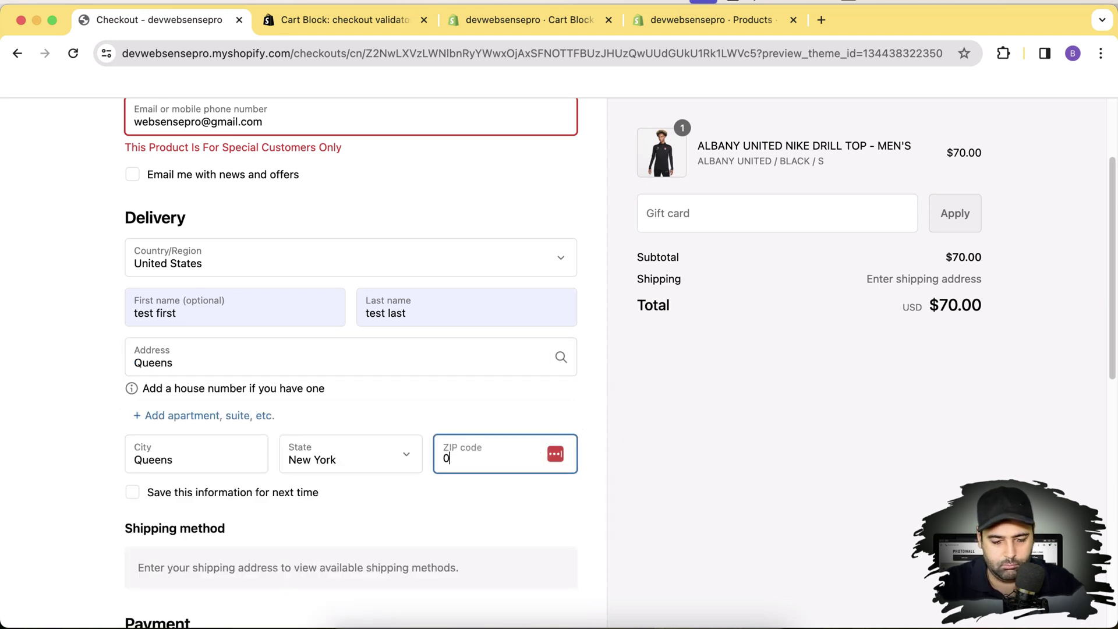
text(020001)
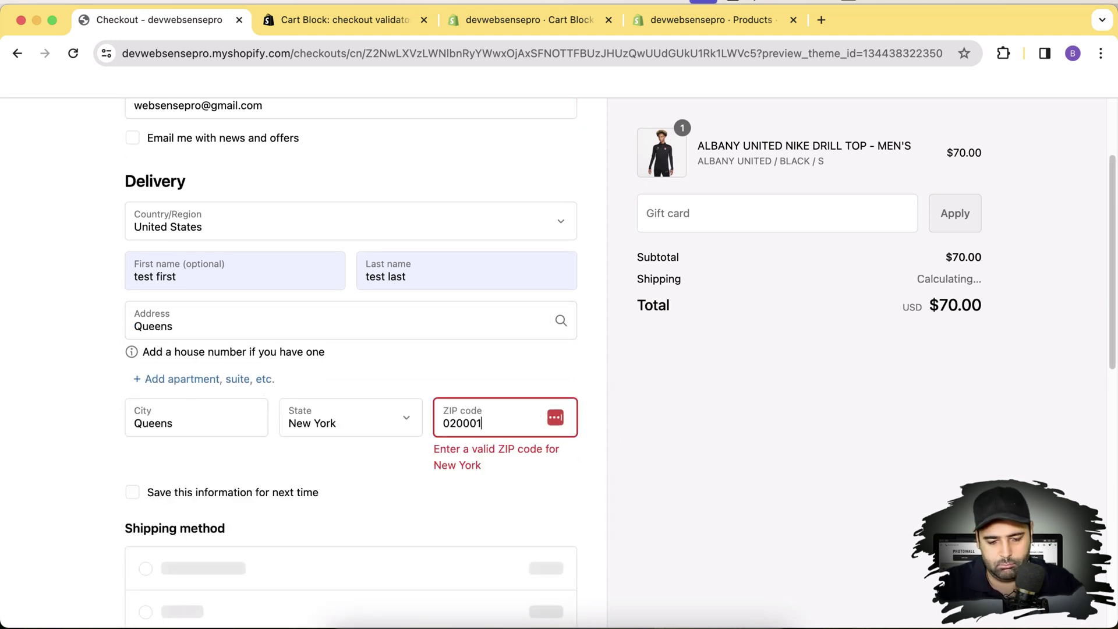
key(BackSpace)
click(633, 434)
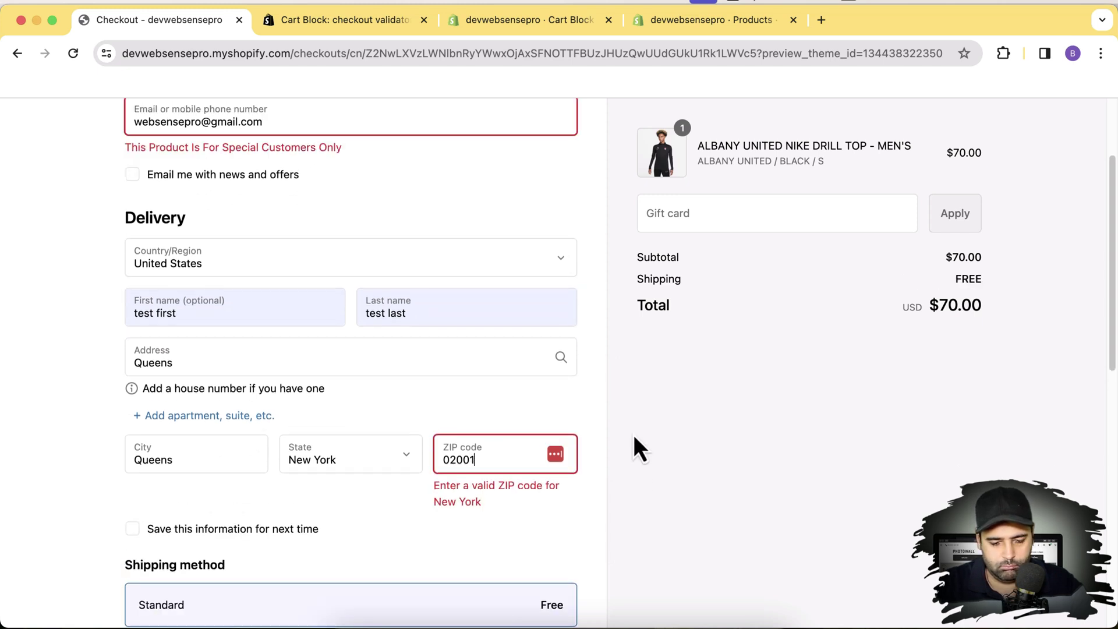
key(super+t)
text(new )
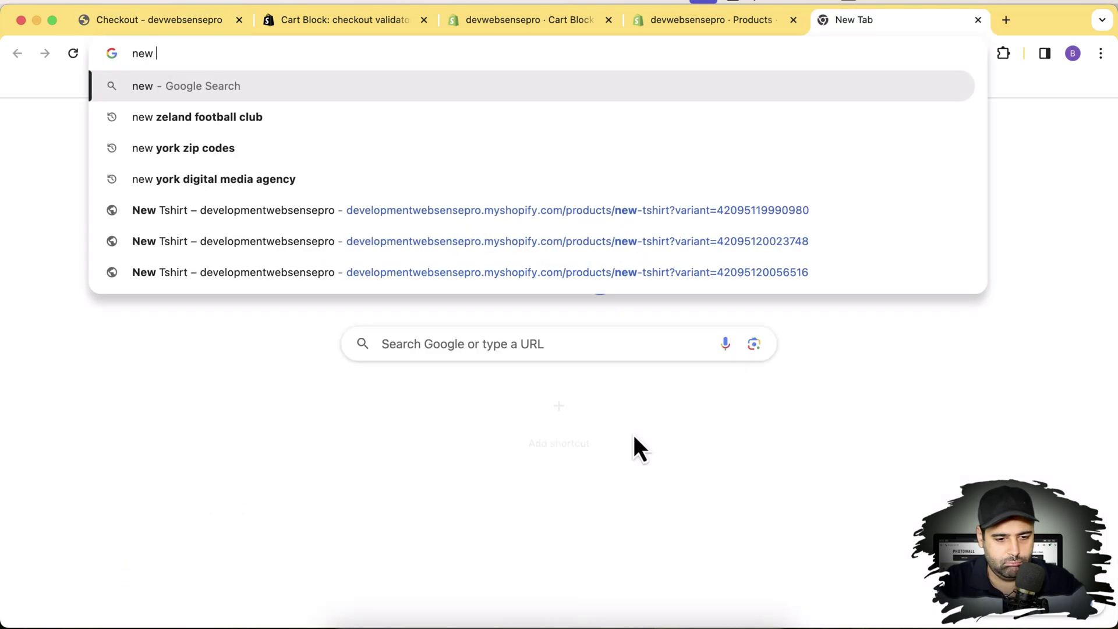
text(york zip code)
key(Return)
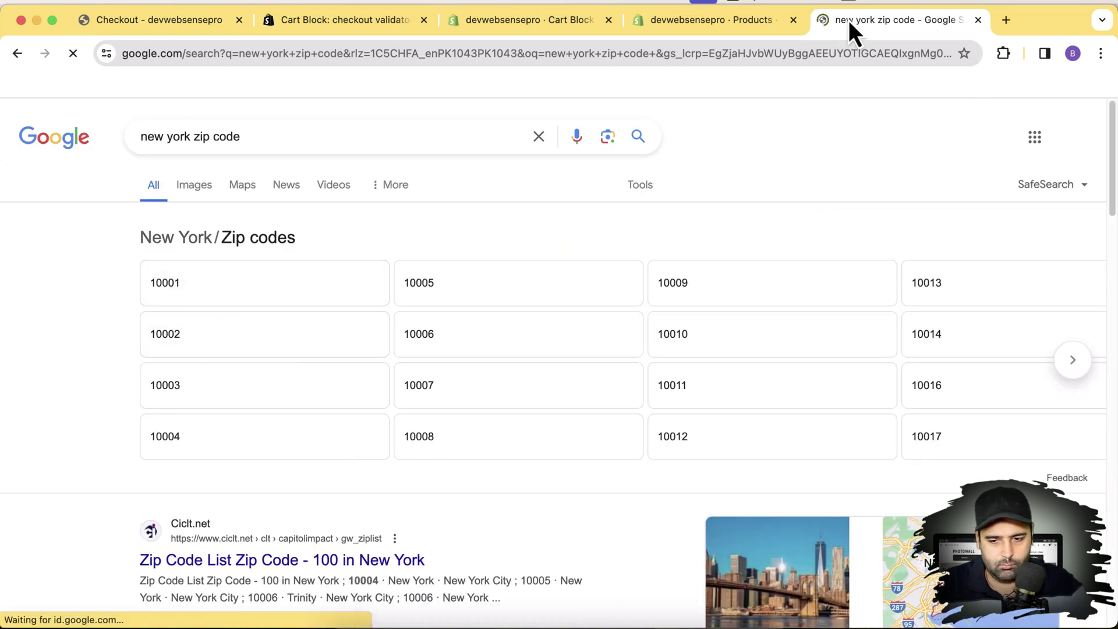
- Set the ZIP to 10001, submit a Cash on Delivery order, and highlight the blocking error
key(super+w)
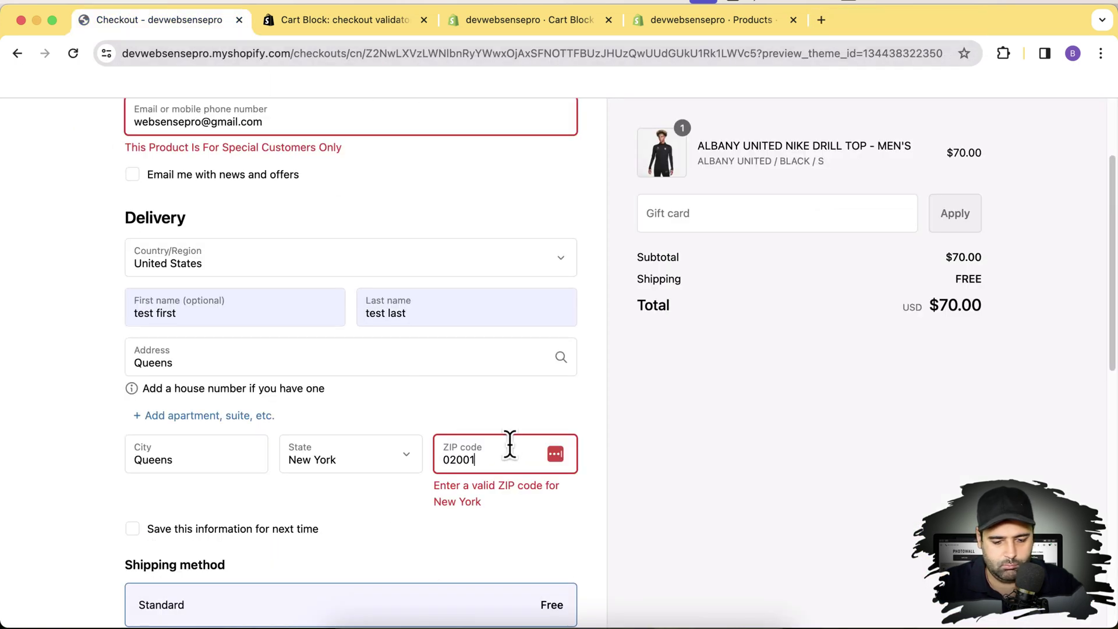
double_click(457, 460)
text(10001)
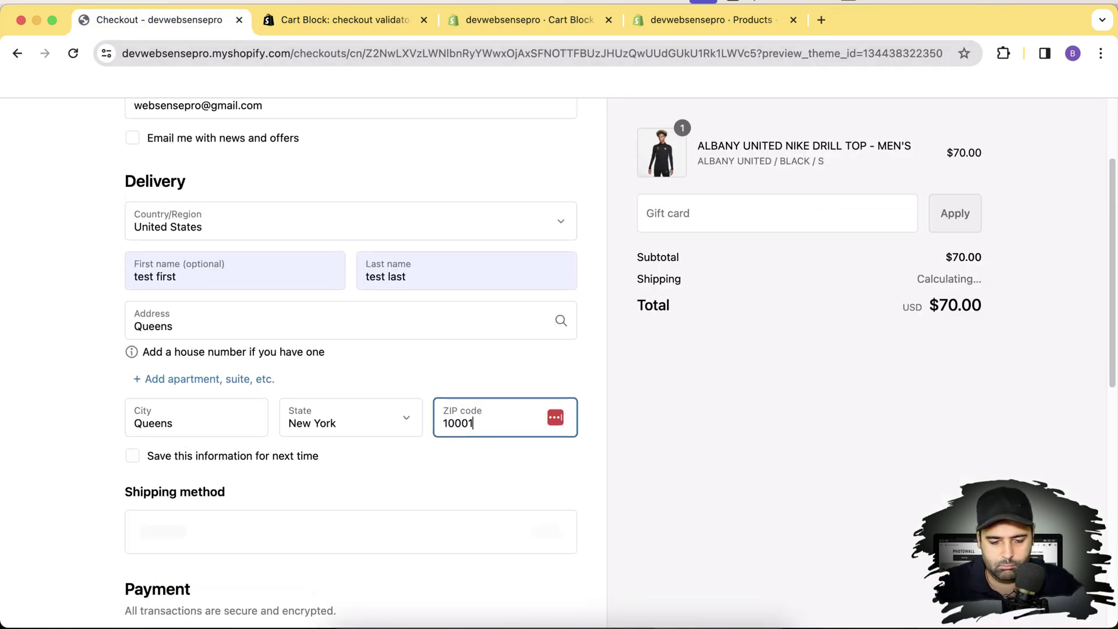
scroll(618, 345, down, 4)
scroll(732, 329, down, 4)
scroll(693, 338, down, 4)
scroll(694, 357, down, 4)
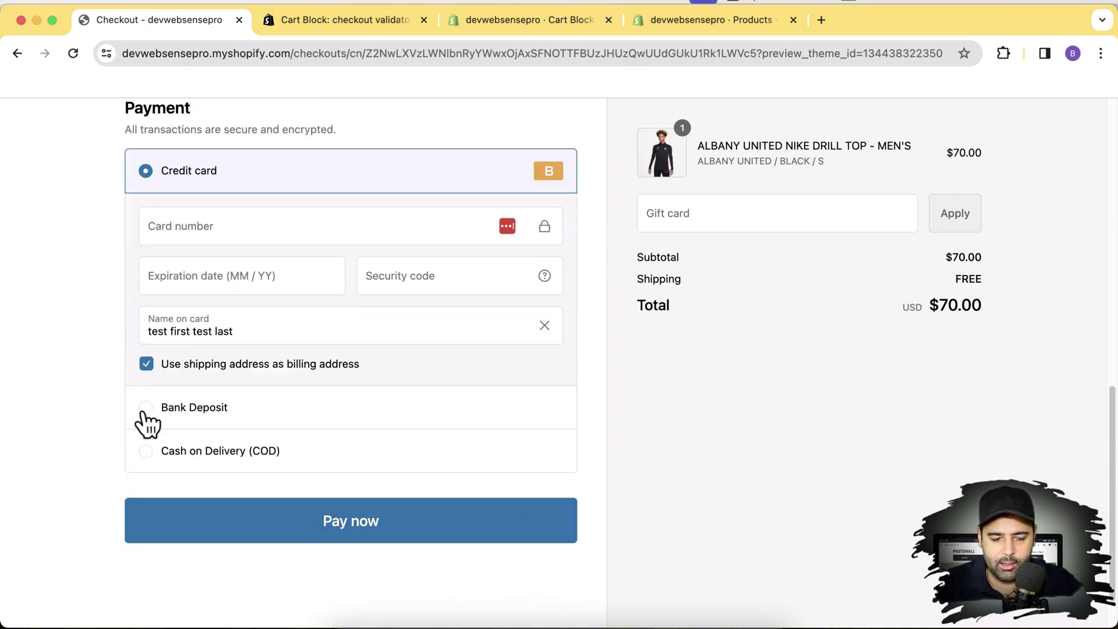
click(146, 451)
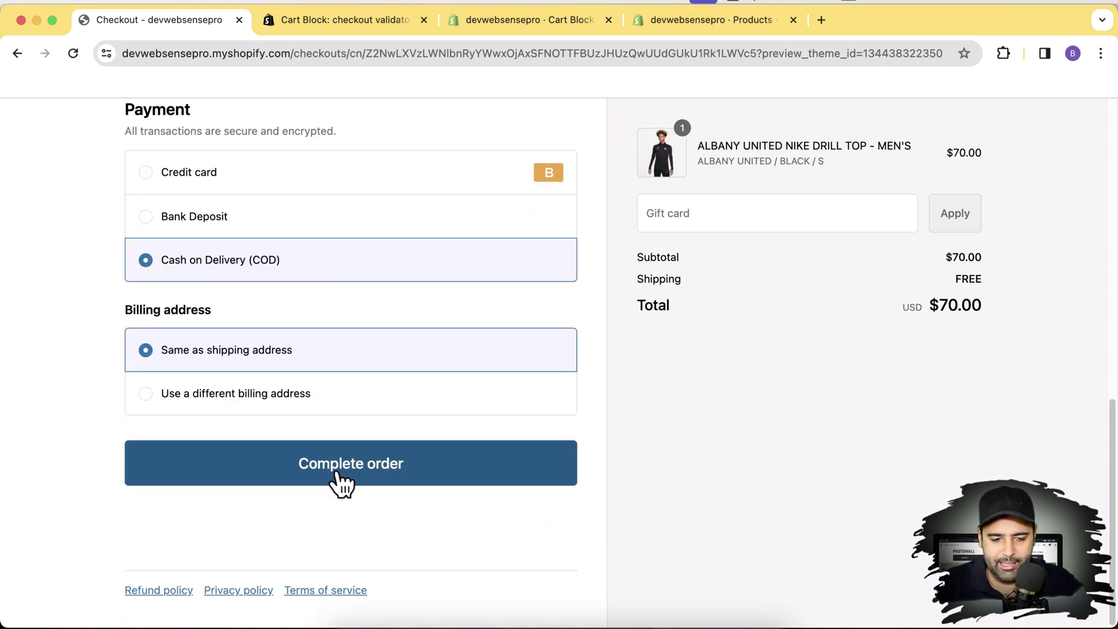
click(342, 472)
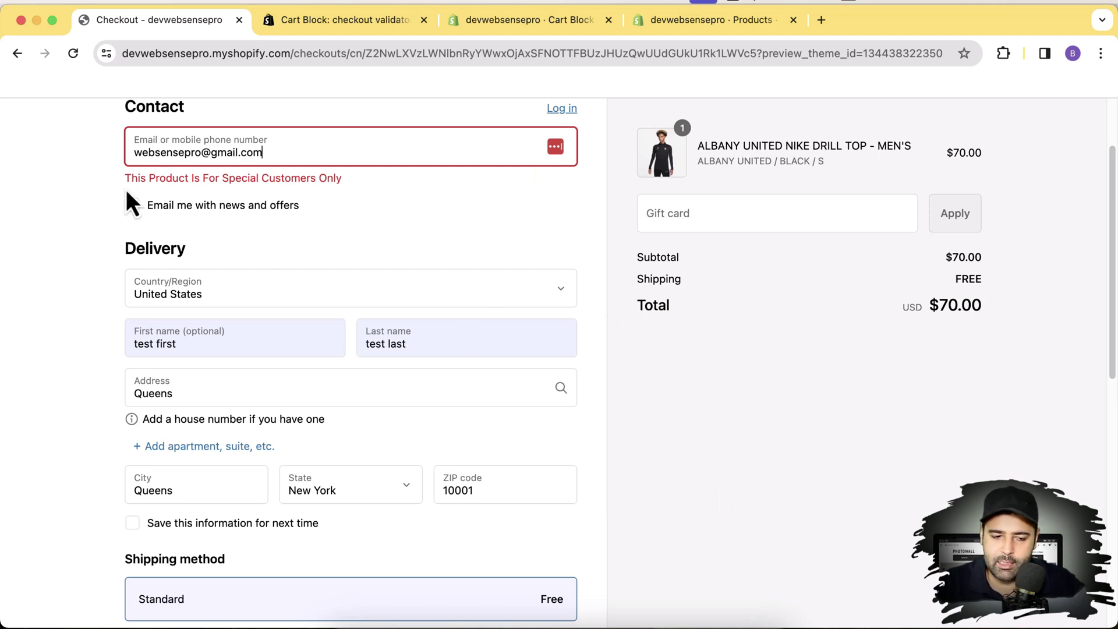
drag(125, 178, 325, 179)
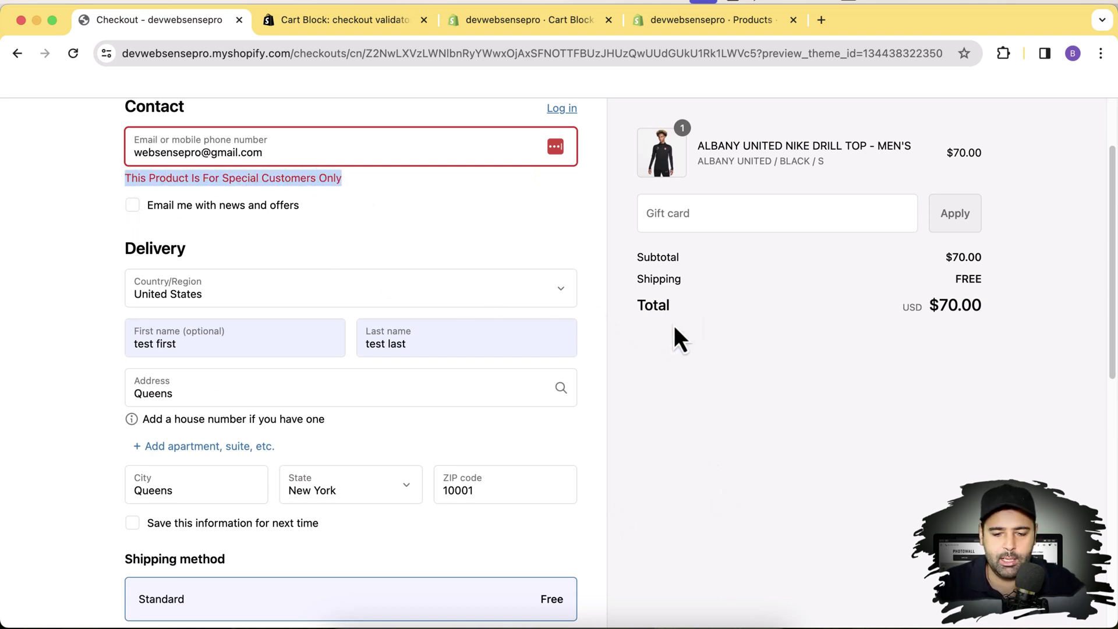
scroll(962, 280, up, 3)
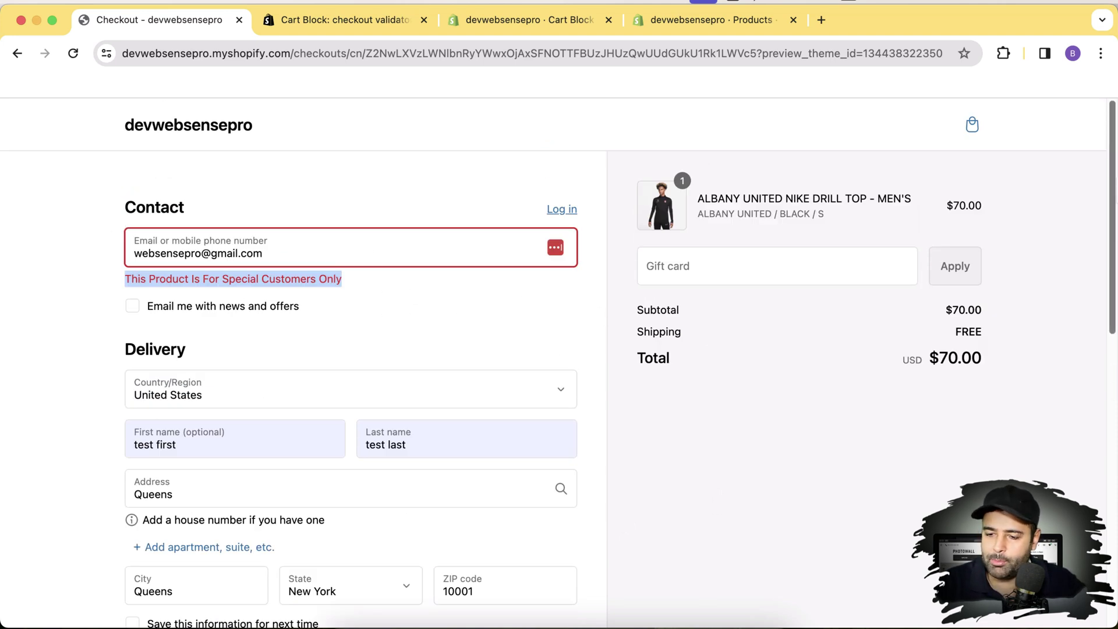
- Back in the rule editor, add and then remove a sub-condition under the special tag
click(351, 19)
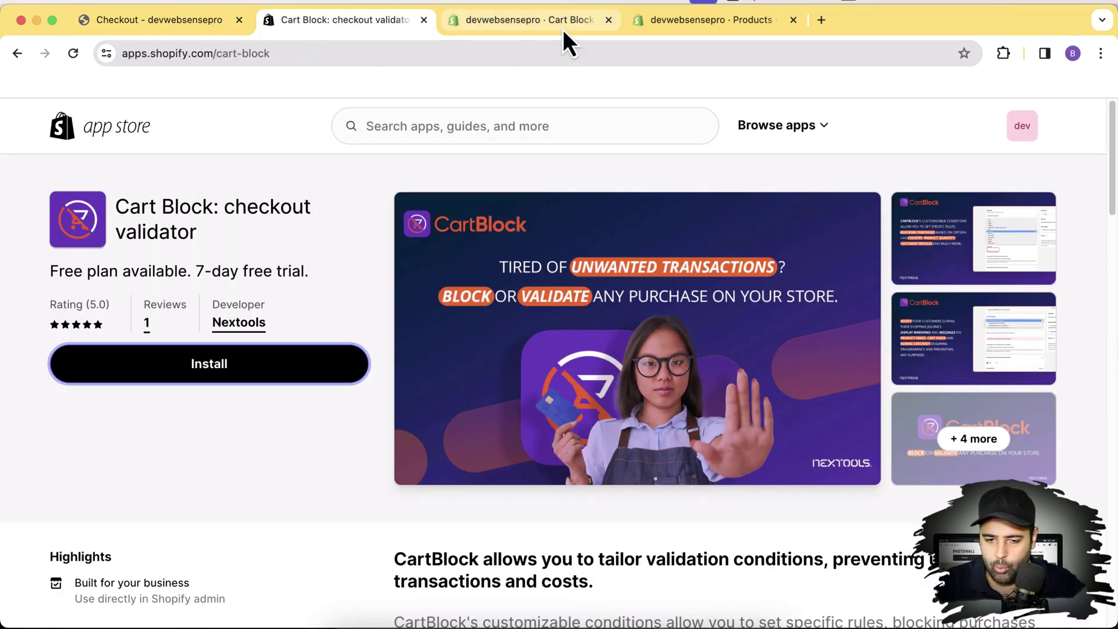
click(528, 20)
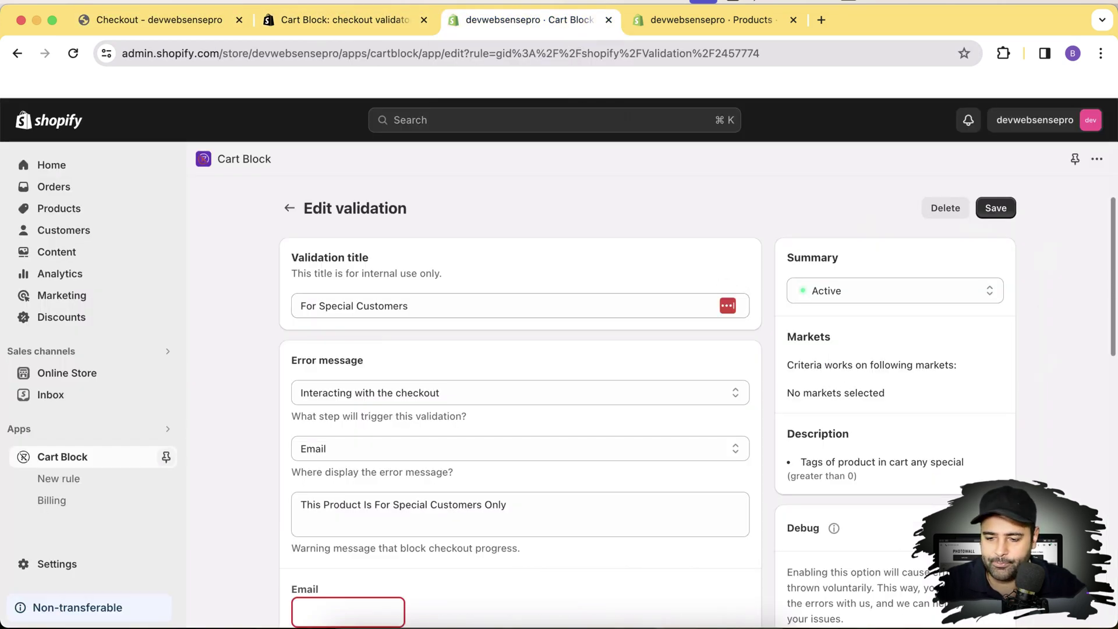
scroll(742, 338, down, 5)
scroll(741, 338, down, 3)
scroll(742, 339, down, 3)
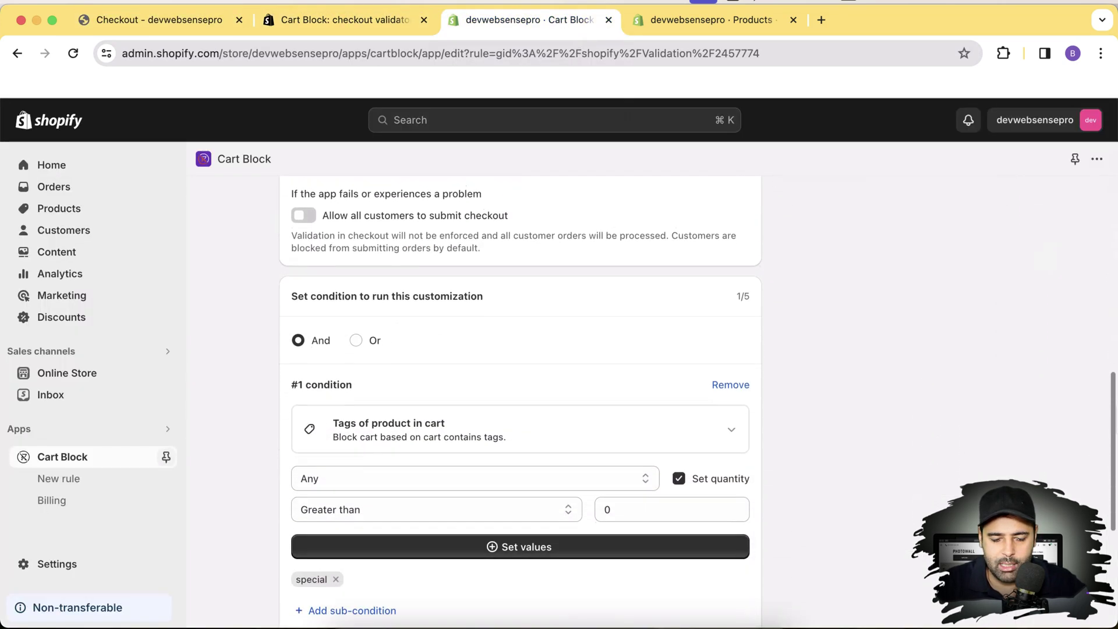
scroll(742, 339, down, 2)
scroll(741, 339, down, 1)
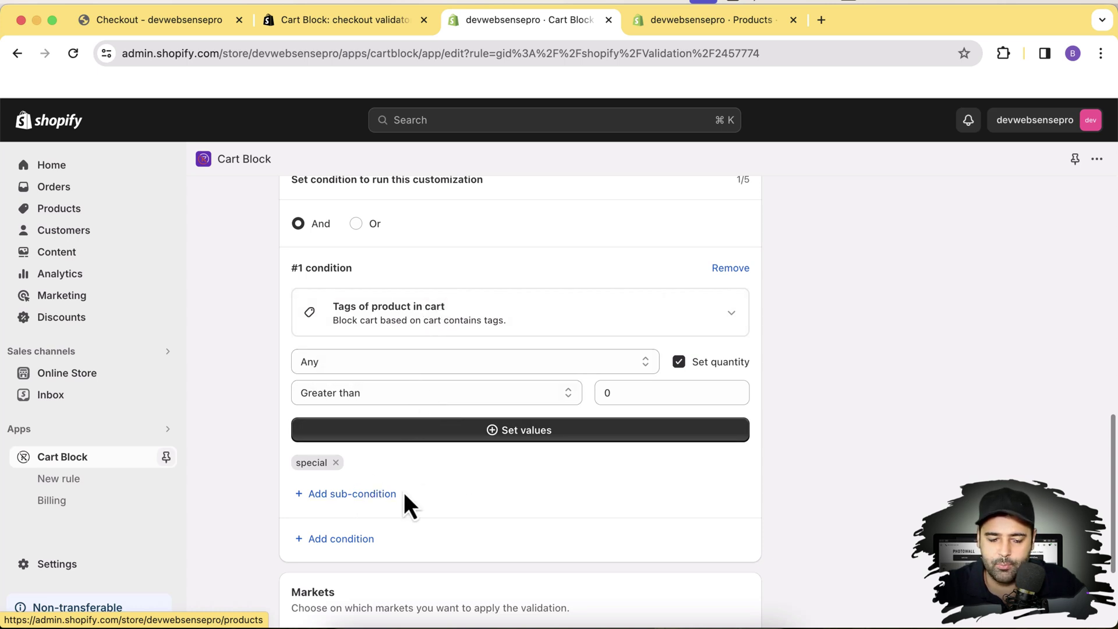
click(353, 493)
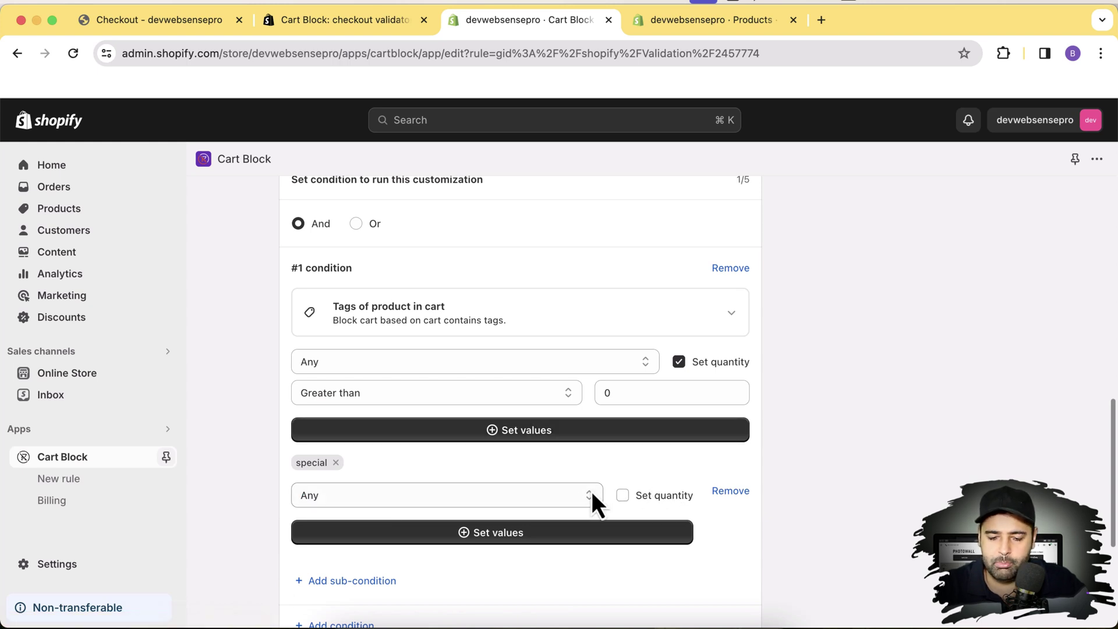
click(725, 491)
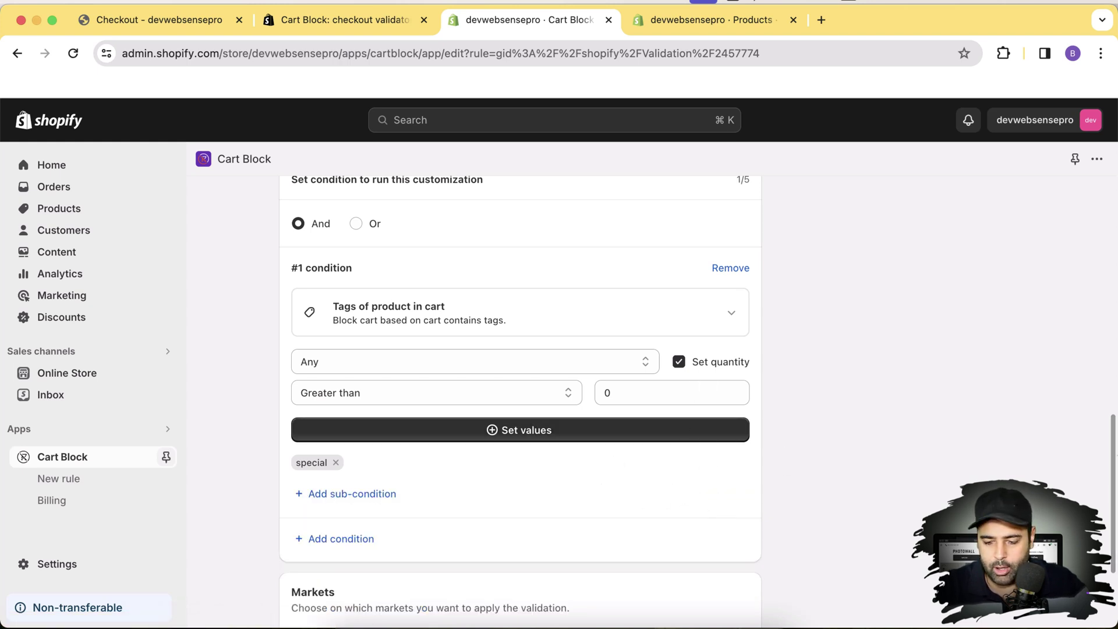
drag(1113, 460, 1113, 498)
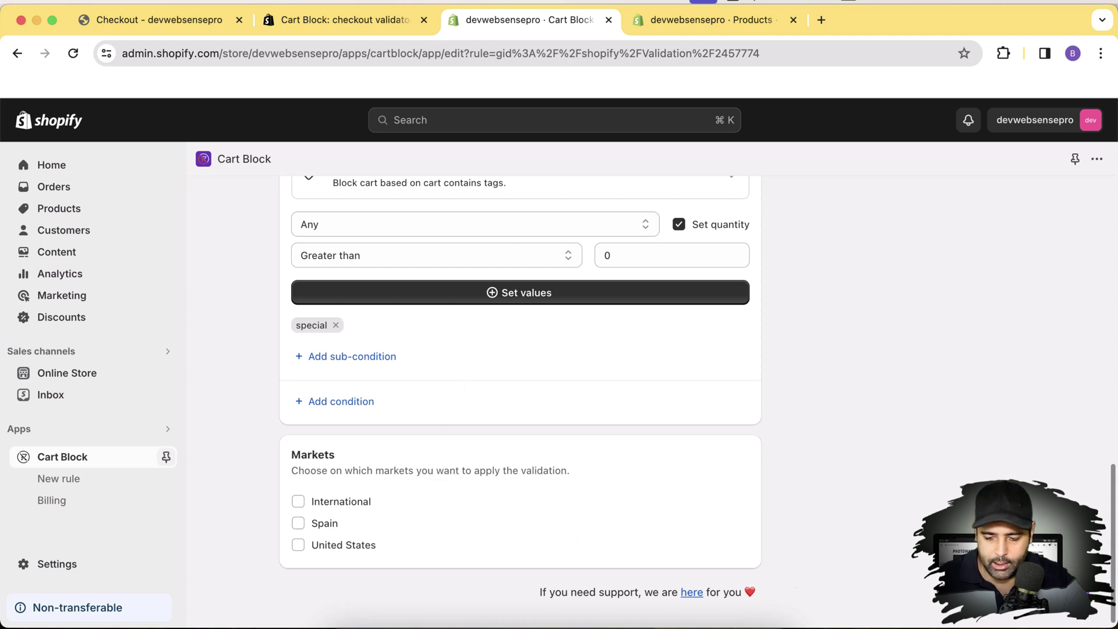
scroll(674, 429, up, 5)
scroll(674, 430, down, 5)
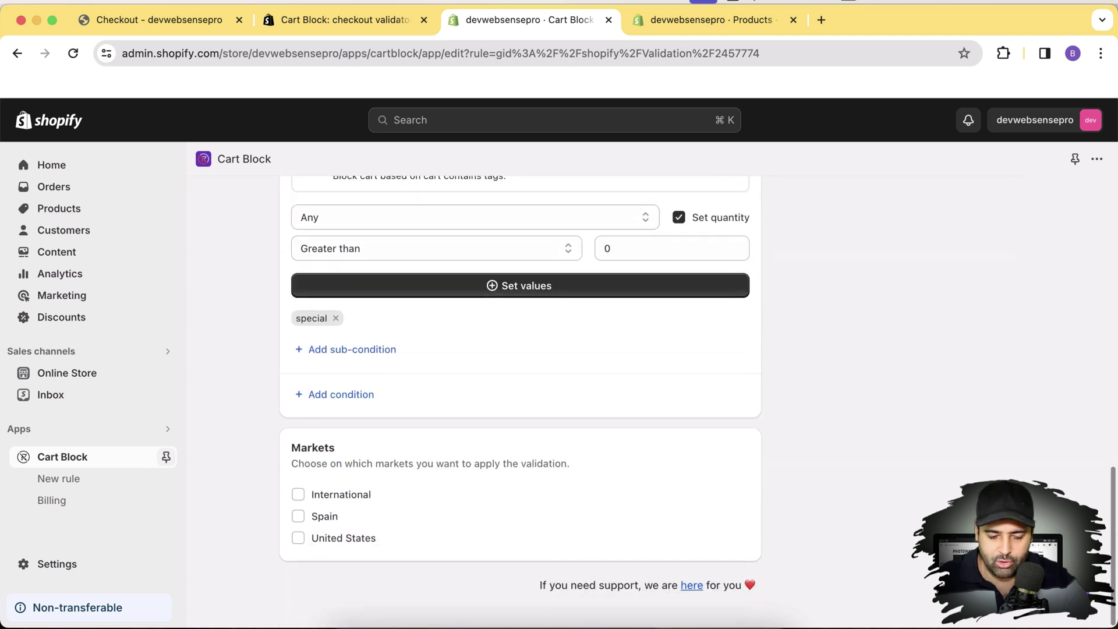